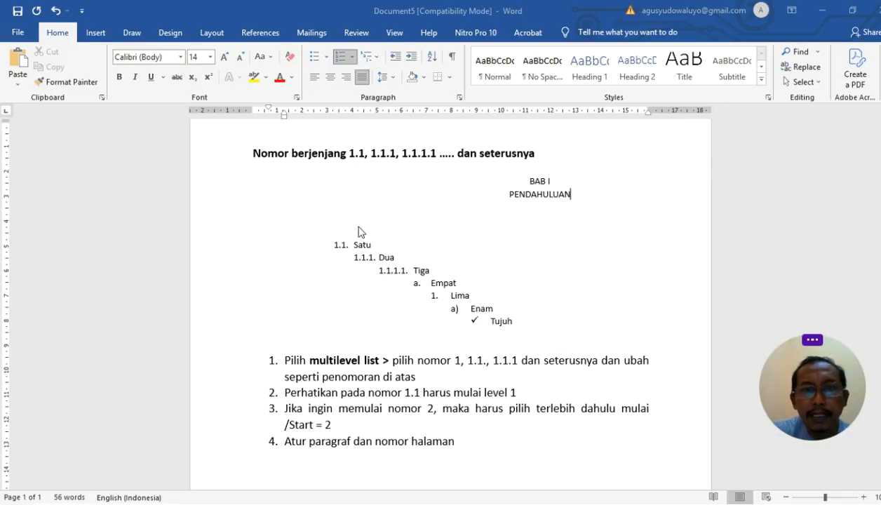
{"action": "left_click", "coordinate": [376, 58]}
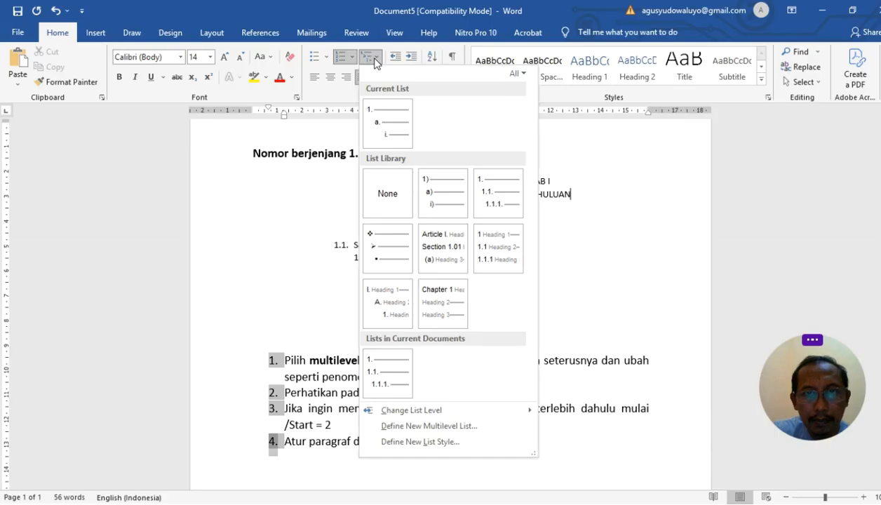
{"action": "mouse_move", "coordinate": [495, 189]}
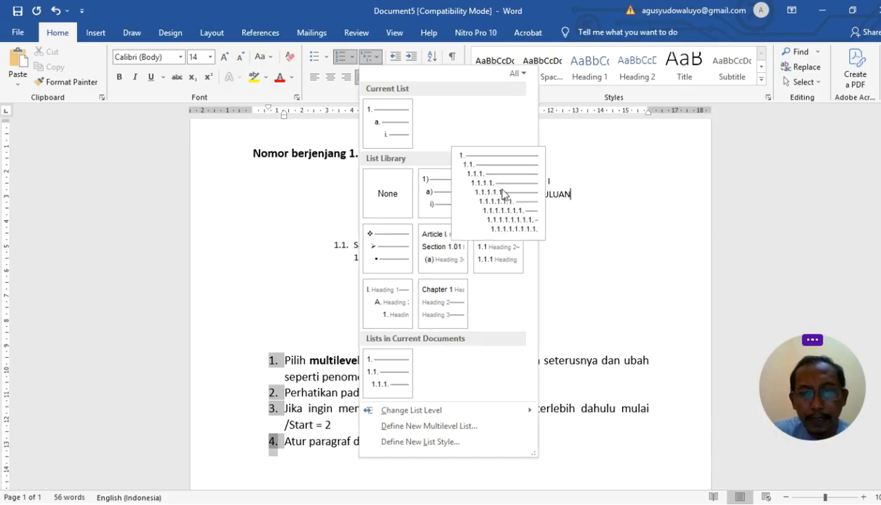
{"action": "left_click", "coordinate": [621, 233]}
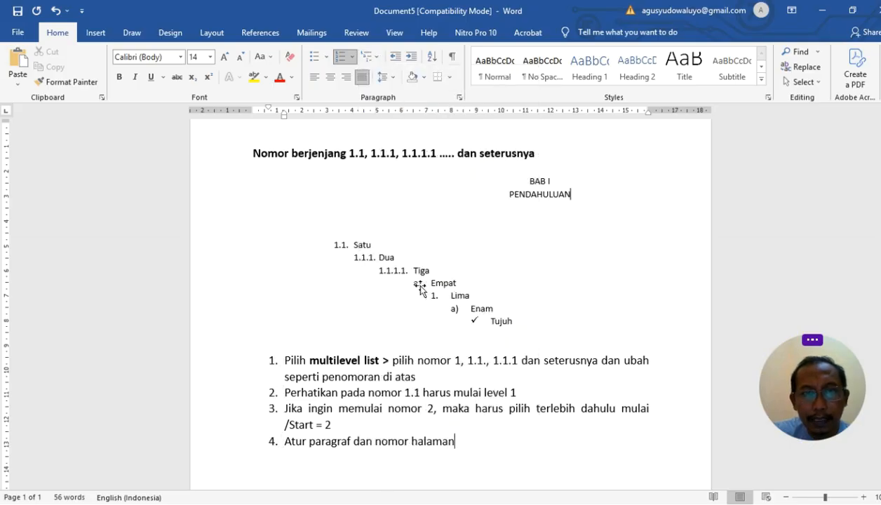
{"action": "left_click", "coordinate": [354, 57]}
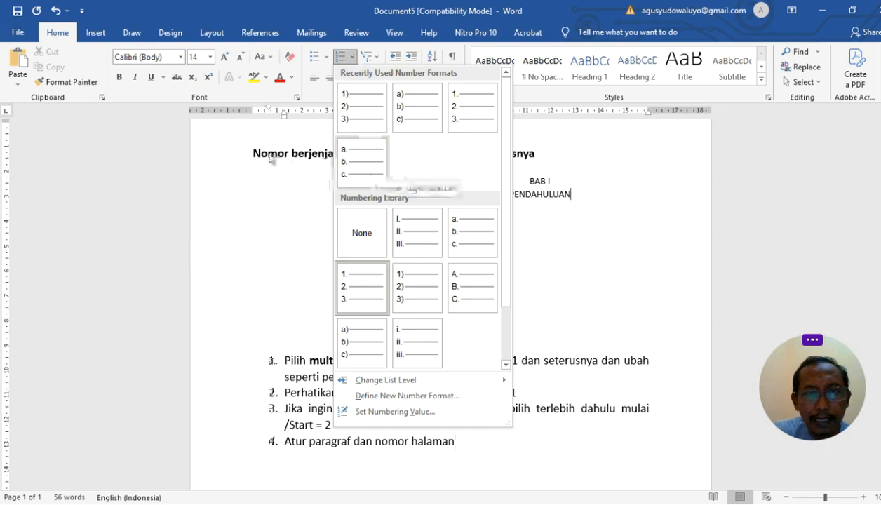
{"action": "key", "text": "Escape"}
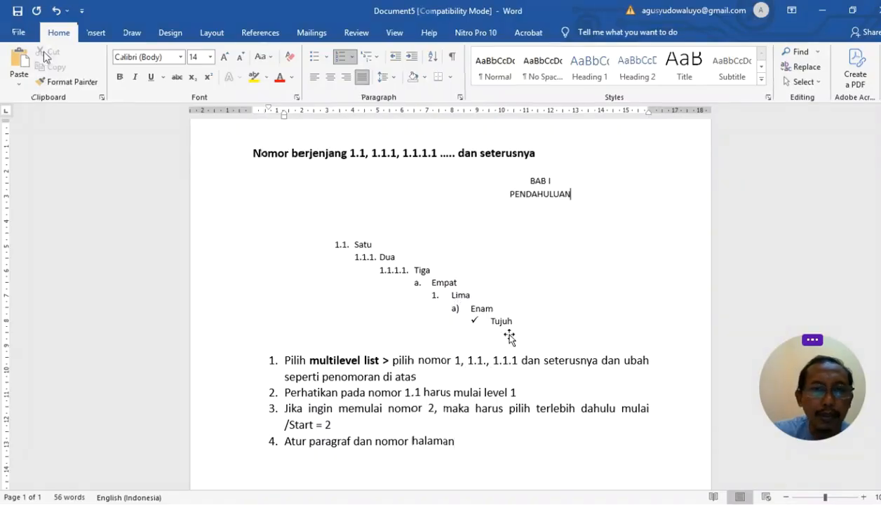
Step: Create a blank document containing "BAB I PENDAHULUAN" followed by Satu, Dua, Tiga, Empat, Lima, Enam, Tujuh and Delapan on separate lines
{"action": "left_click", "coordinate": [22, 33]}
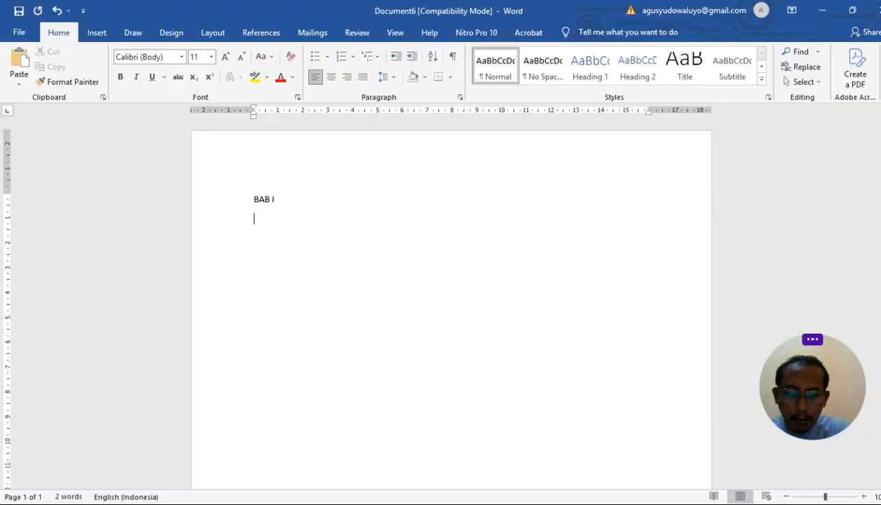
{"action": "type", "text": "ENDAHULUAN"}
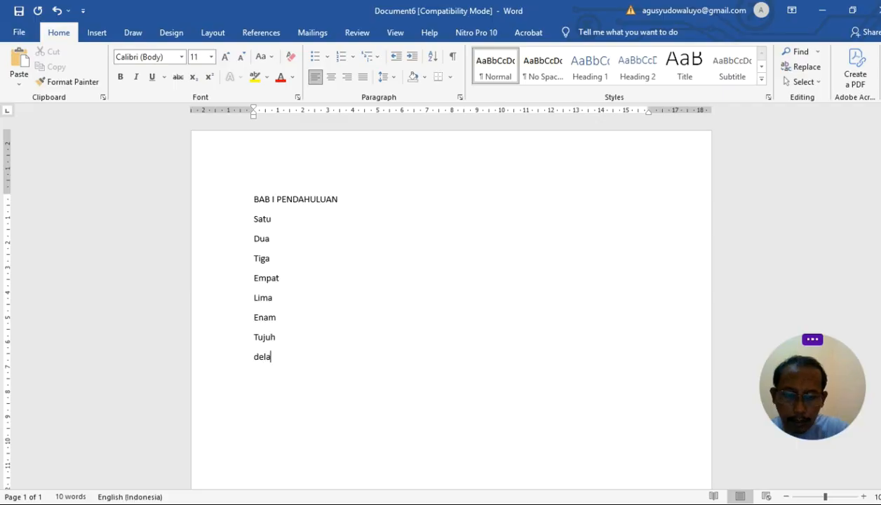
{"action": "type", "text": "pan"}
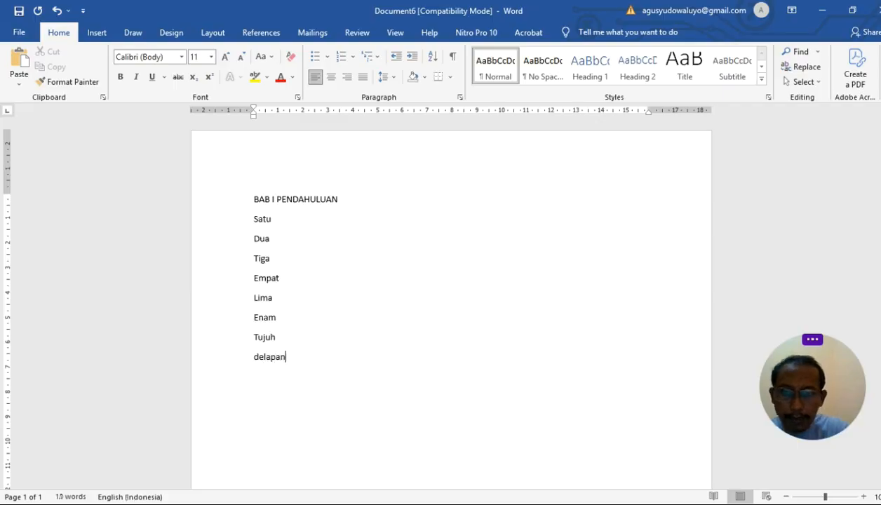
{"action": "key", "text": "Return"}
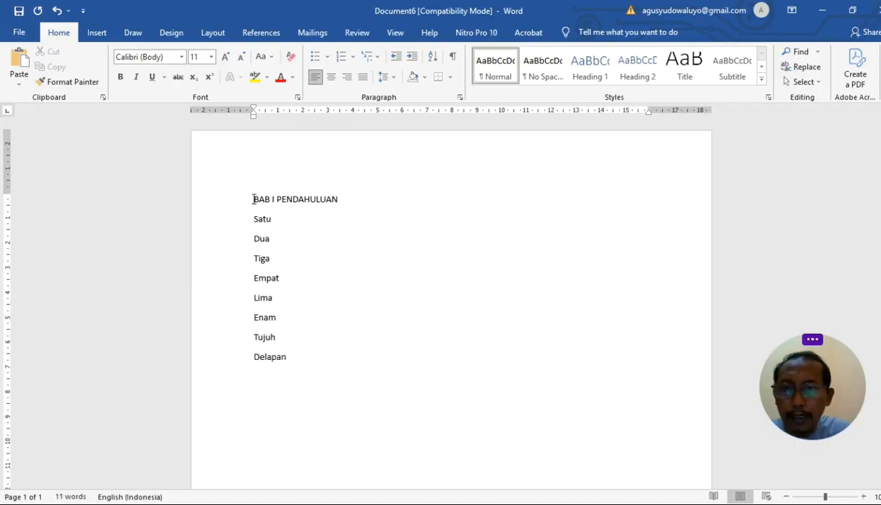
Step: Duplicate the whole BAB I block, from its heading through Delapan, one blank line below the original
{"action": "left_click_drag", "start_coordinate": [253, 200], "coordinate": [304, 362]}
{"action": "key", "text": "ctrl+c"}
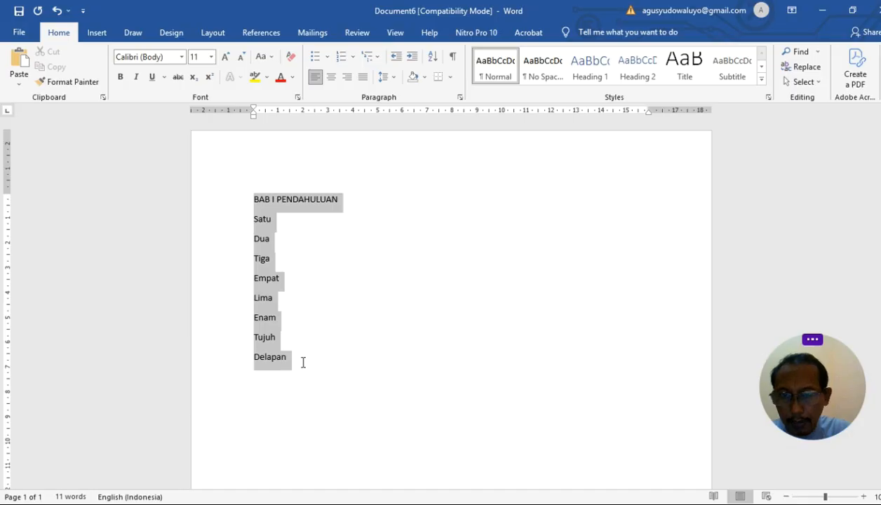
{"action": "left_click", "coordinate": [317, 404]}
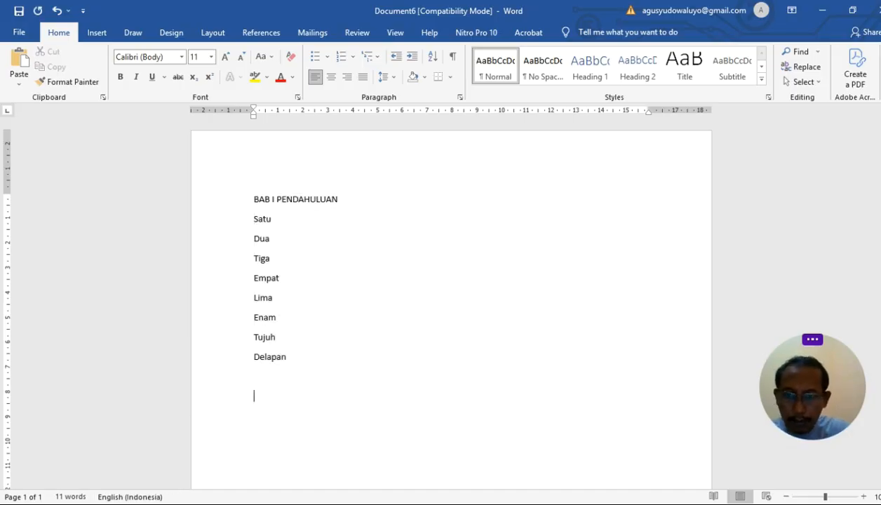
{"action": "key", "text": "ctrl+v"}
Step: Change the heading of the copied block to "BAB II TINJAUAN TEORITIS"
{"action": "scroll", "coordinate": [329, 363], "scroll_direction": "up", "scroll_amount": 3}
{"action": "left_click", "coordinate": [274, 397]}
{"action": "type", "text": "I"}
{"action": "left_click_drag", "start_coordinate": [341, 397], "coordinate": [281, 396]}
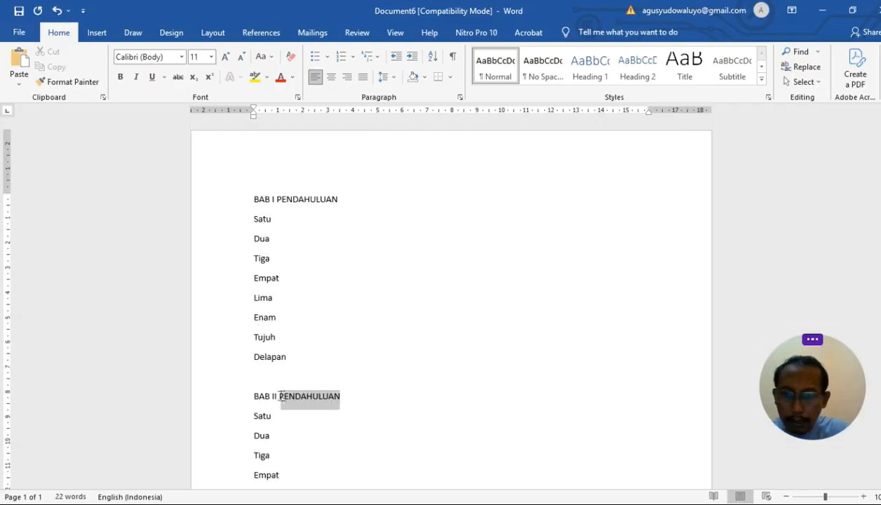
{"action": "key", "text": "BackSpace"}
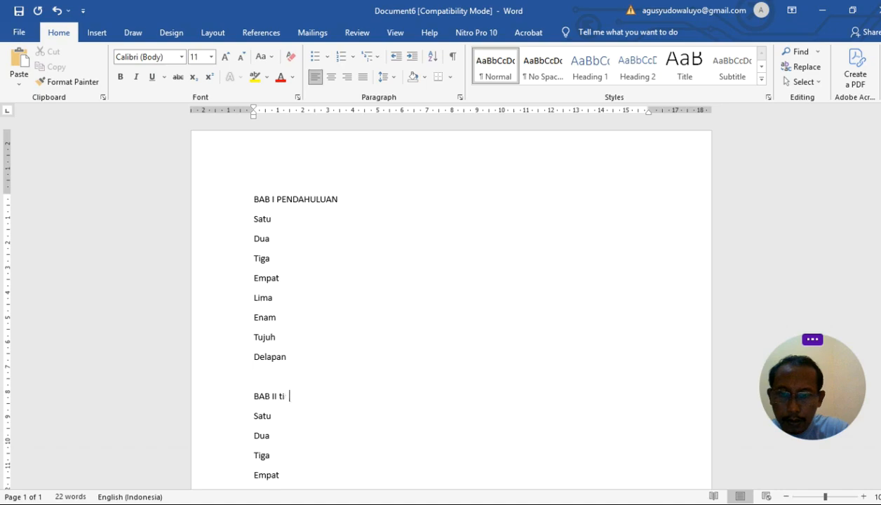
{"action": "type", "text": "TINJAUAN TEORITIS"}
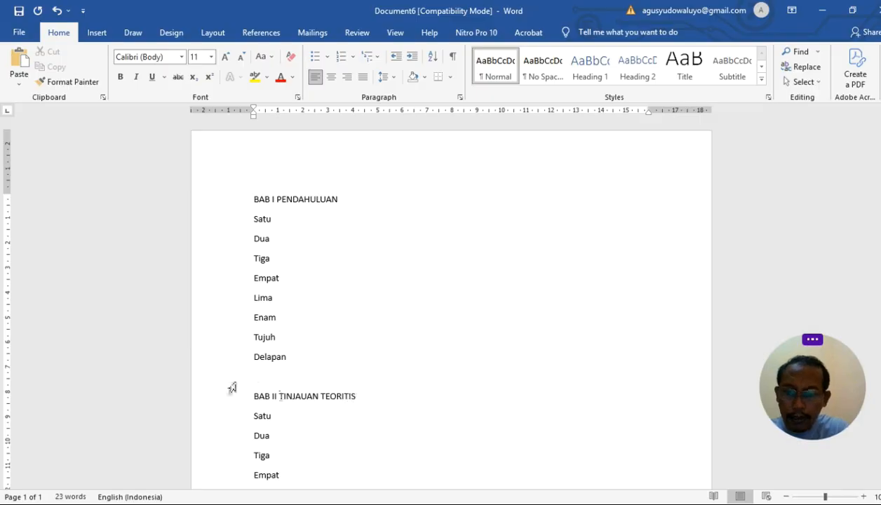
Step: Apply the 1., 1.1., 1.1.1. multilevel list format to the BAB I block, from the heading through Delapan
{"action": "left_click_drag", "start_coordinate": [250, 200], "coordinate": [325, 361]}
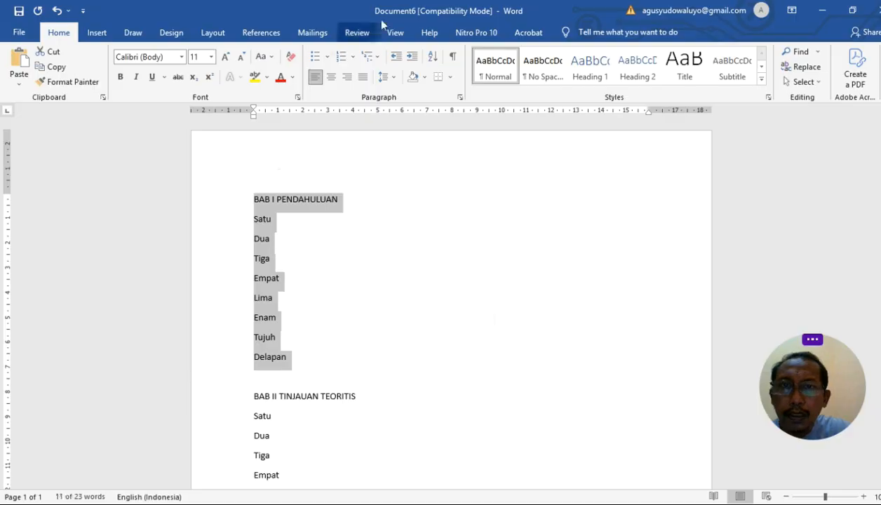
{"action": "left_click", "coordinate": [380, 59]}
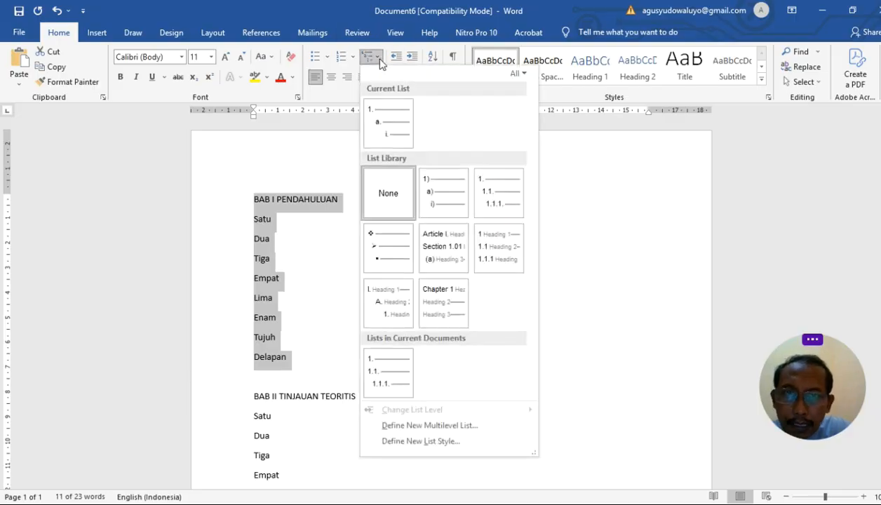
{"action": "left_click", "coordinate": [483, 185]}
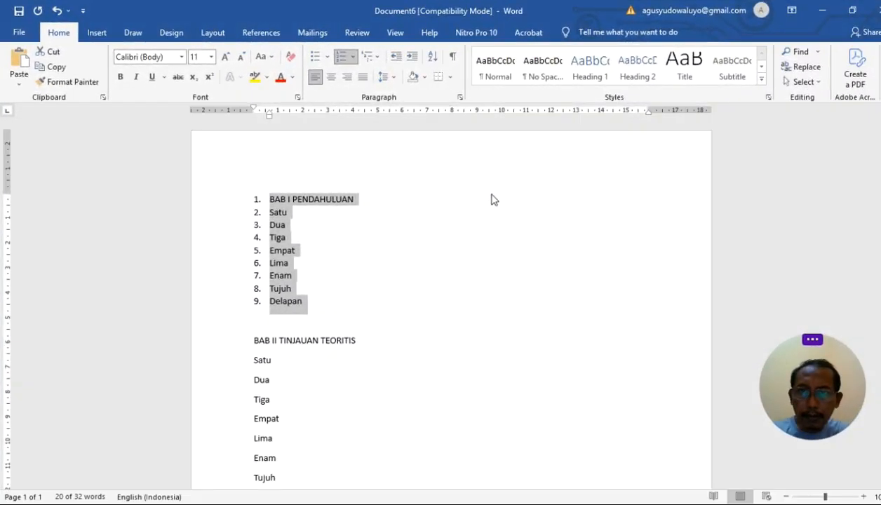
Step: Demote Satu to list level 2 (1.1.) and Dua to level 3 (1.1.1.) under the BAB I heading
{"action": "left_click", "coordinate": [282, 211]}
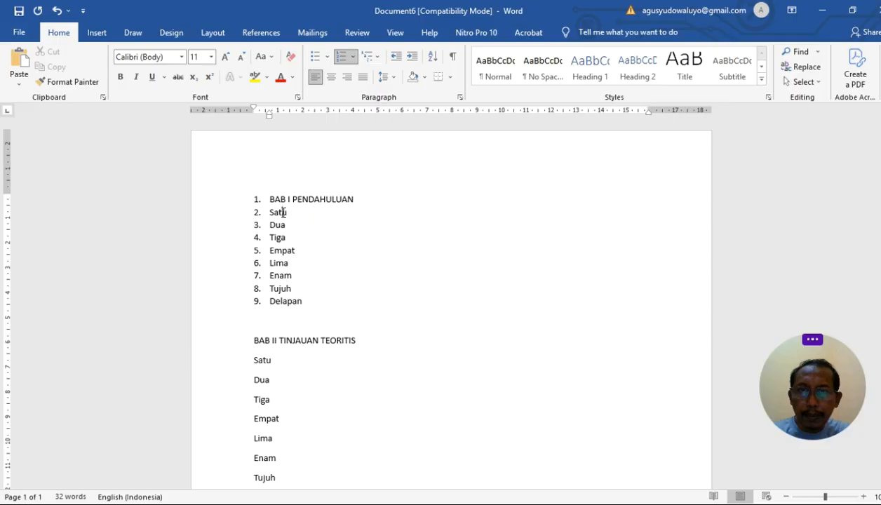
{"action": "left_click", "coordinate": [412, 57]}
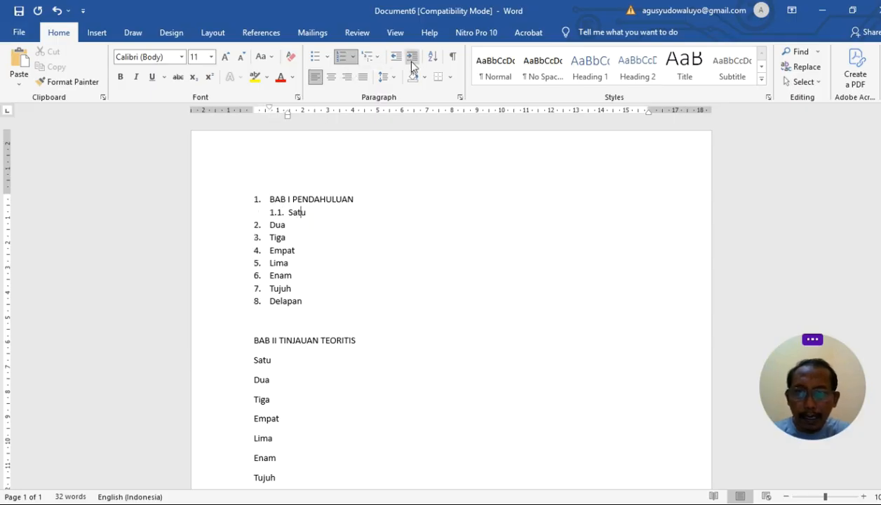
{"action": "left_click", "coordinate": [278, 224]}
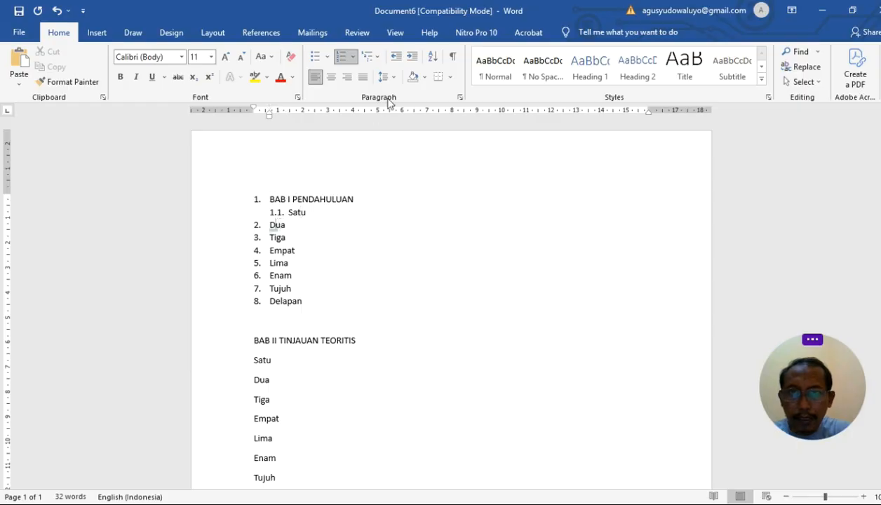
{"action": "left_click", "coordinate": [414, 59]}
{"action": "left_click", "coordinate": [414, 59]}
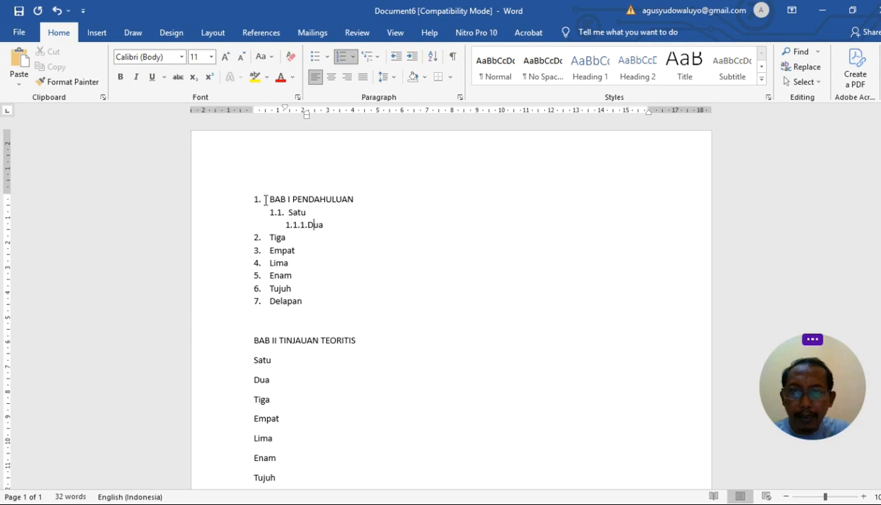
Step: Review the number format, start value and restart settings of levels 1 and 2 in a new multilevel list definition, and accept it
{"action": "left_click", "coordinate": [376, 59]}
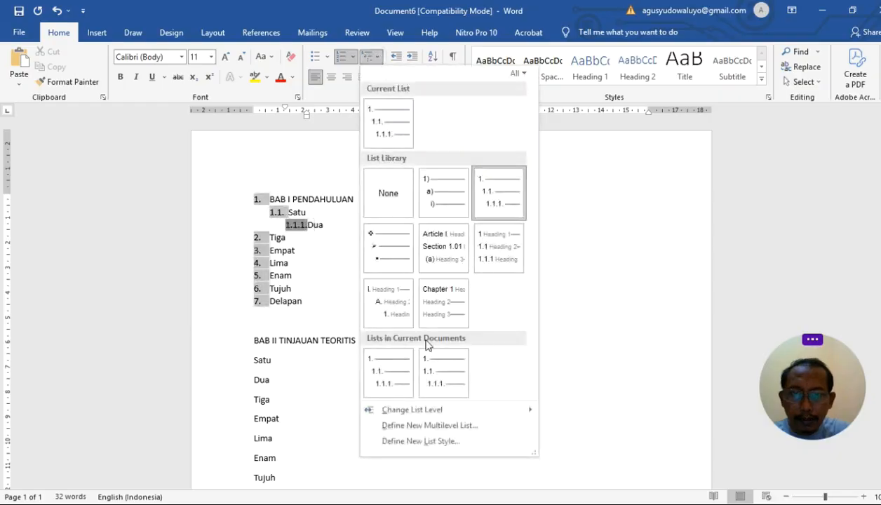
{"action": "left_click", "coordinate": [430, 426]}
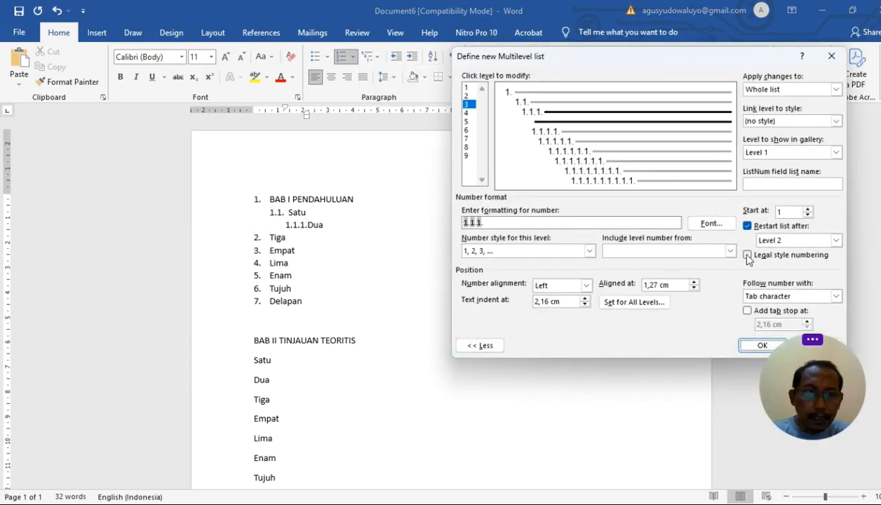
{"action": "left_click", "coordinate": [529, 103]}
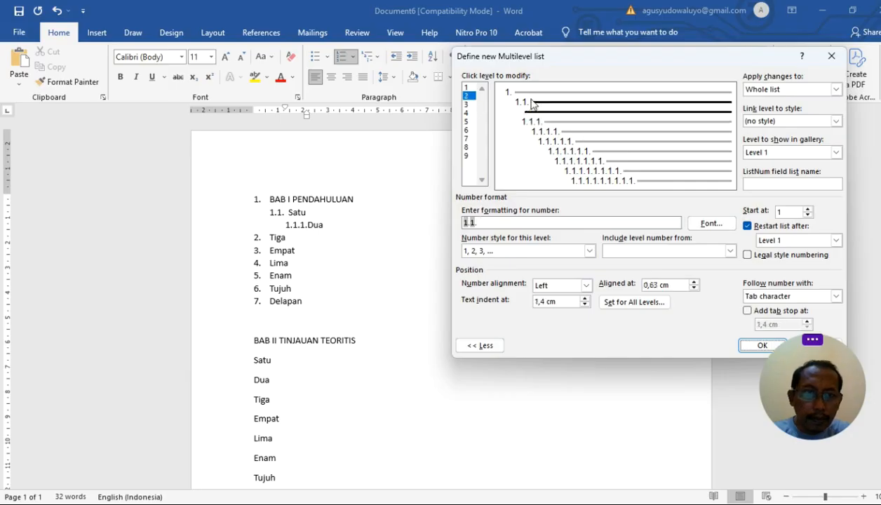
{"action": "left_click", "coordinate": [516, 93]}
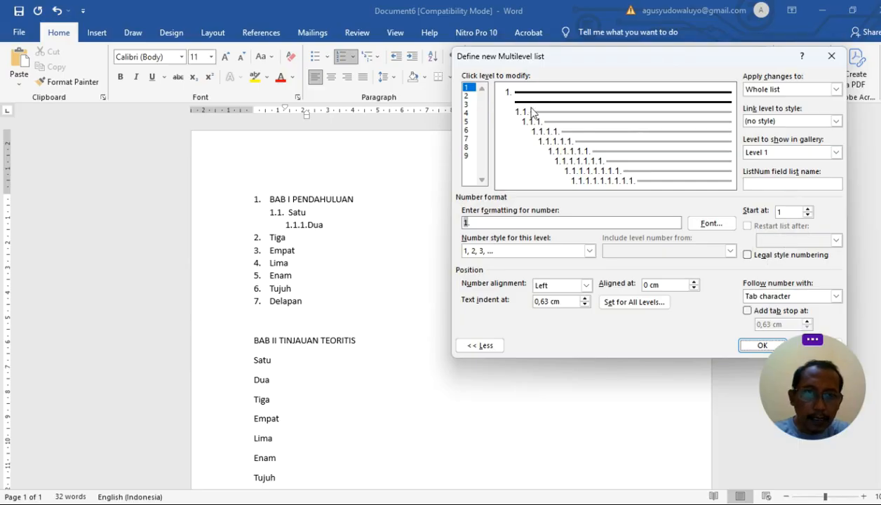
{"action": "left_click", "coordinate": [467, 95]}
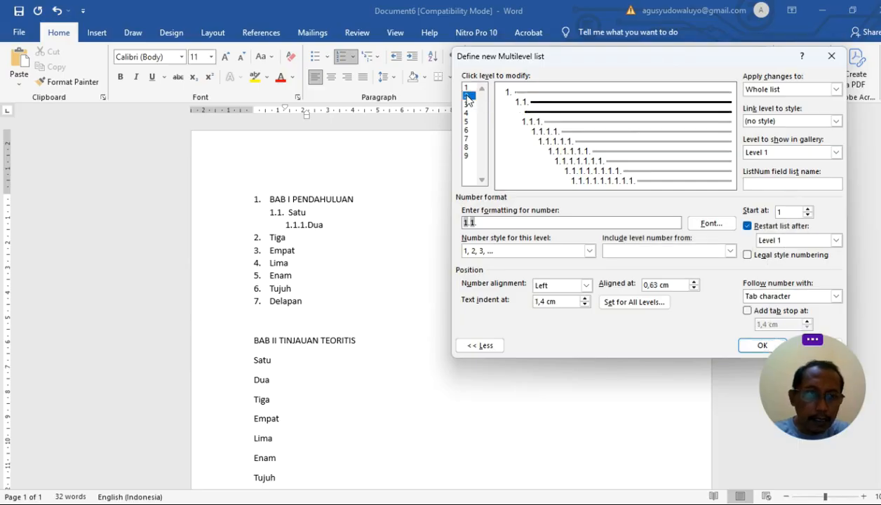
{"action": "left_click", "coordinate": [466, 87]}
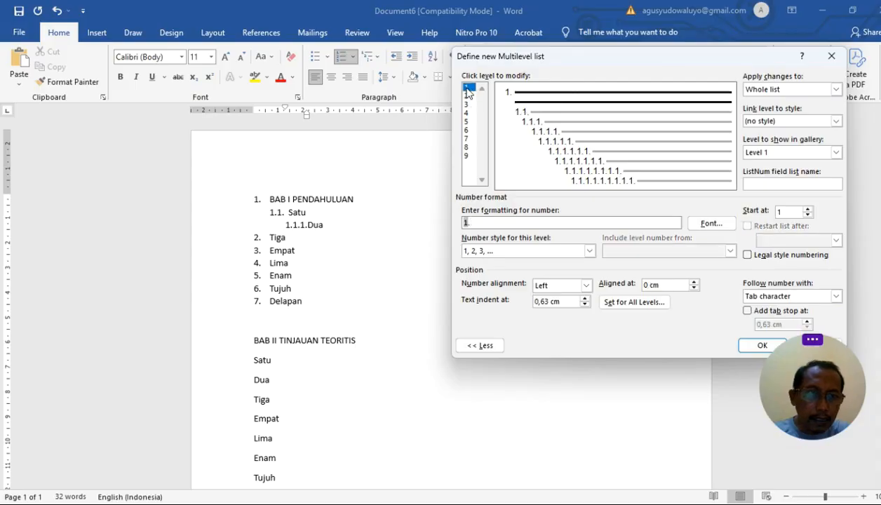
{"action": "left_click", "coordinate": [837, 152]}
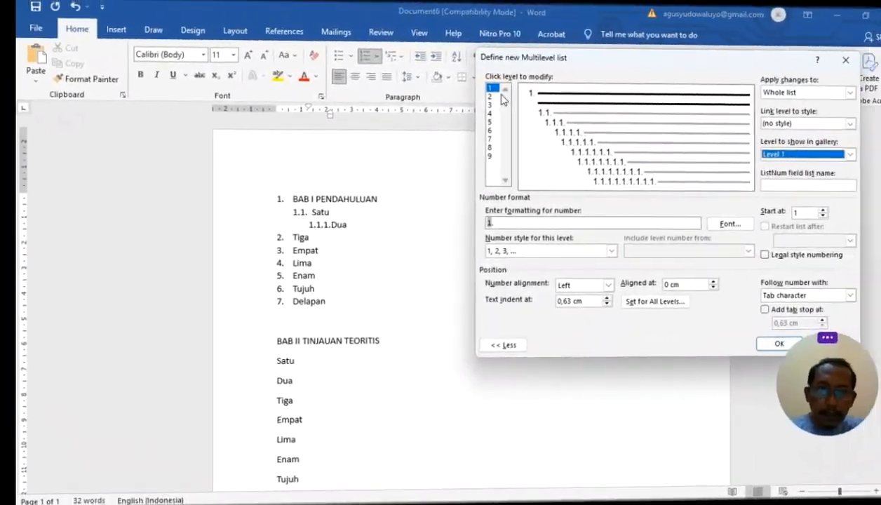
{"action": "left_click", "coordinate": [493, 98]}
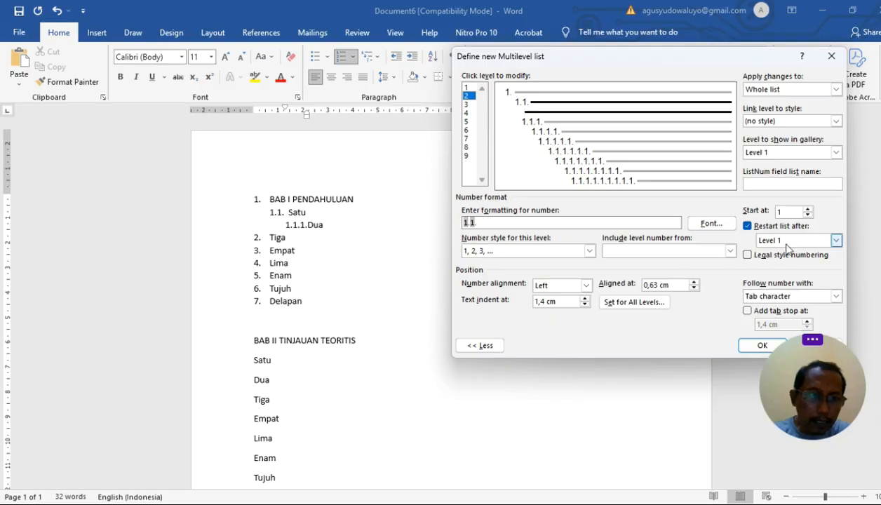
{"action": "left_click", "coordinate": [760, 347]}
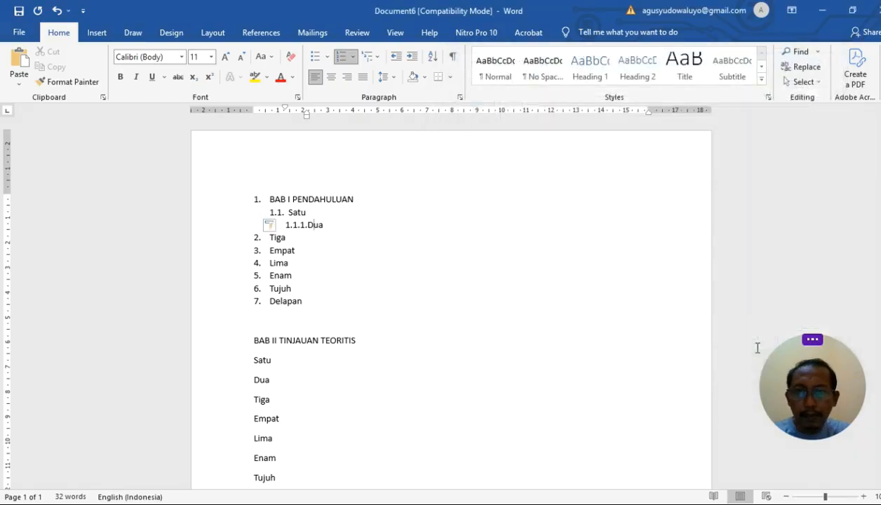
Step: Demote Tiga to list level 4 (1.1.1.1.) beneath Dua
{"action": "left_click", "coordinate": [292, 210]}
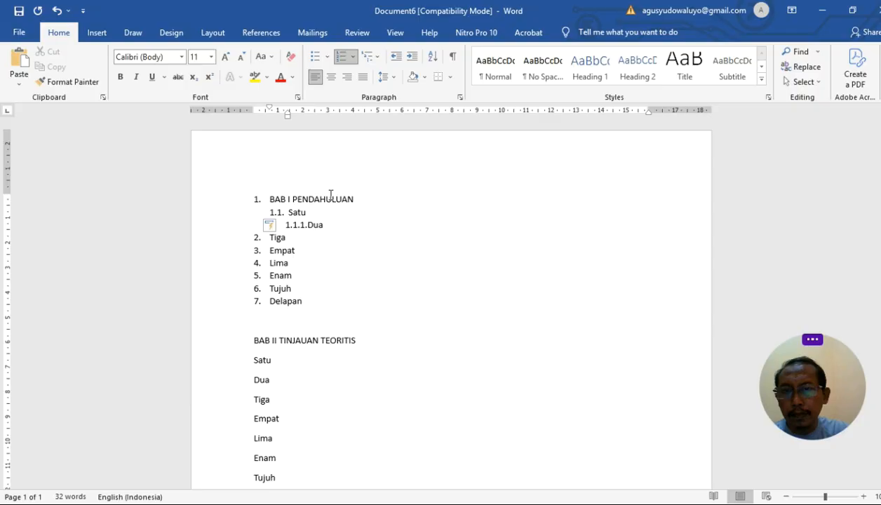
{"action": "left_click", "coordinate": [278, 239]}
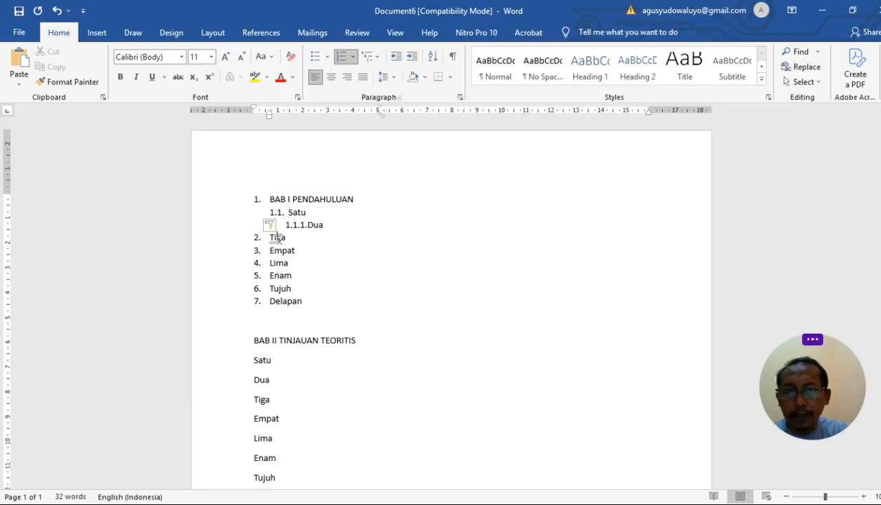
{"action": "left_click", "coordinate": [412, 59]}
{"action": "left_click", "coordinate": [412, 59]}
{"action": "left_click", "coordinate": [412, 58]}
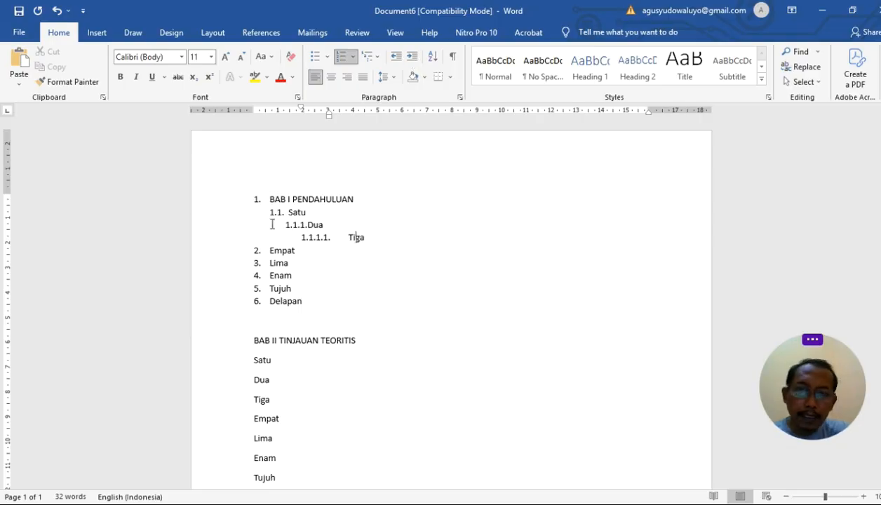
Step: Delete the numbered "BAB I PENDAHULUAN" line so that the list starts with Satu
{"action": "left_click", "coordinate": [231, 207]}
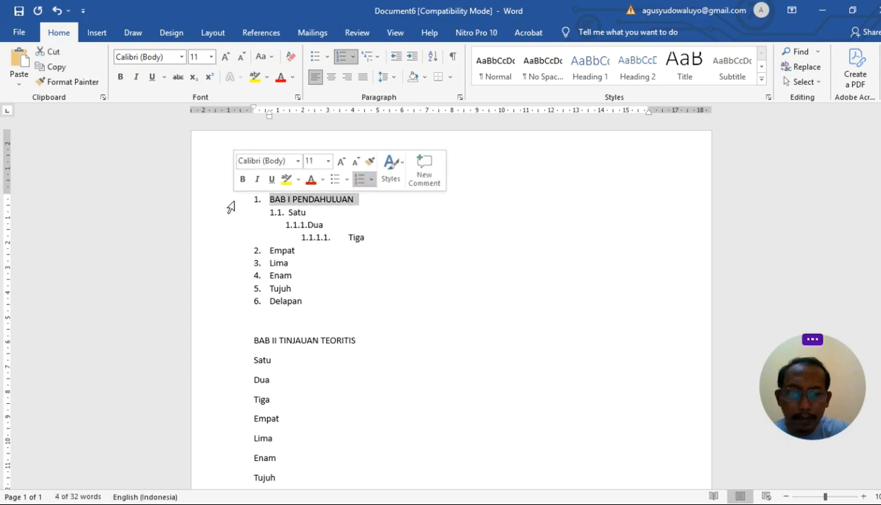
{"action": "key", "text": "Delete"}
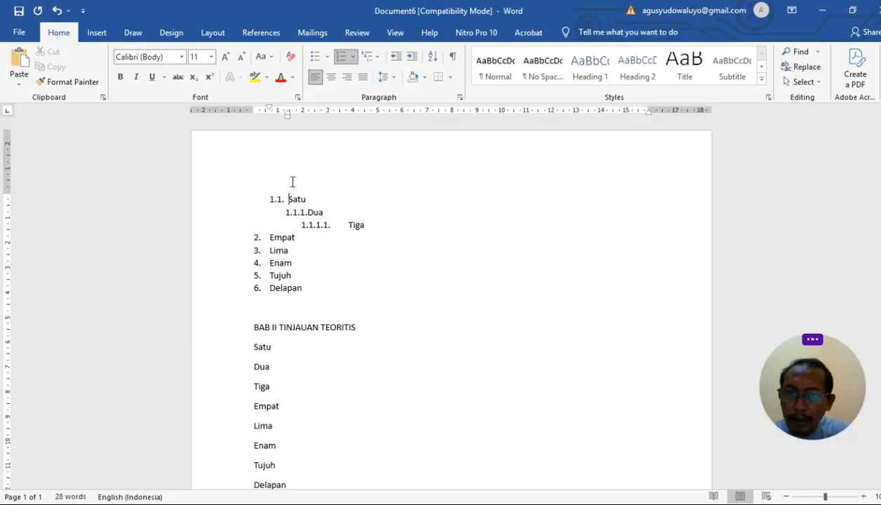
Step: Demote Empat and Lima to list level 2 beneath the BAB I items
{"action": "left_click", "coordinate": [271, 238]}
{"action": "left_click", "coordinate": [411, 63]}
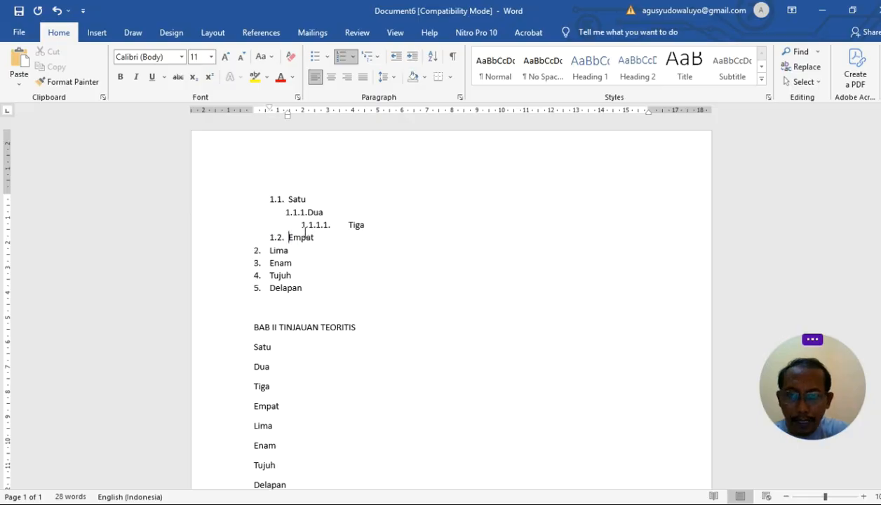
{"action": "left_click", "coordinate": [278, 249]}
{"action": "left_click", "coordinate": [412, 62]}
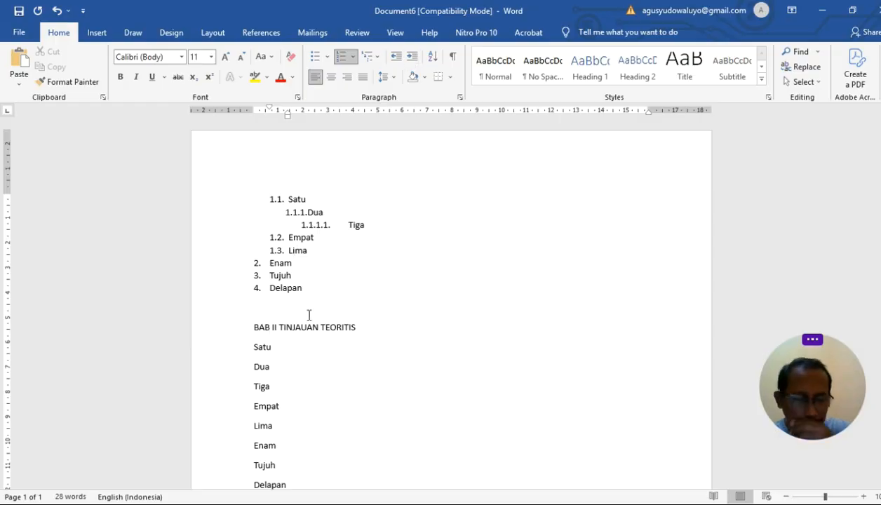
Step: Demote Empat to list level 5 beneath Tiga and number it in the a., b., c. format
{"action": "left_click", "coordinate": [294, 237]}
{"action": "left_click", "coordinate": [412, 62]}
{"action": "left_click", "coordinate": [412, 62]}
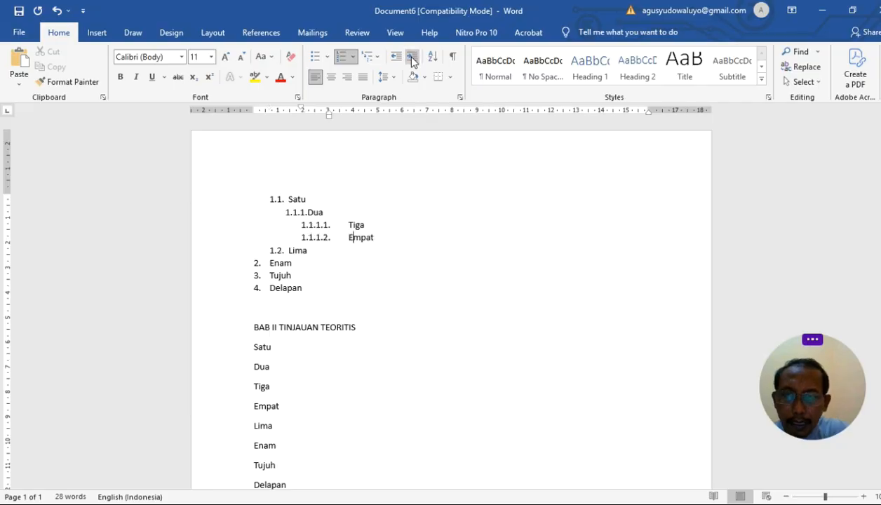
{"action": "left_click", "coordinate": [413, 62]}
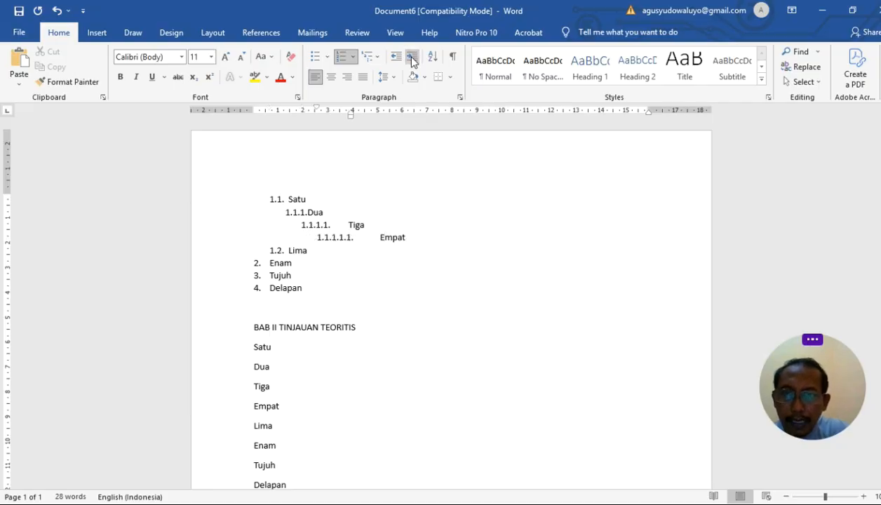
{"action": "left_click", "coordinate": [327, 61]}
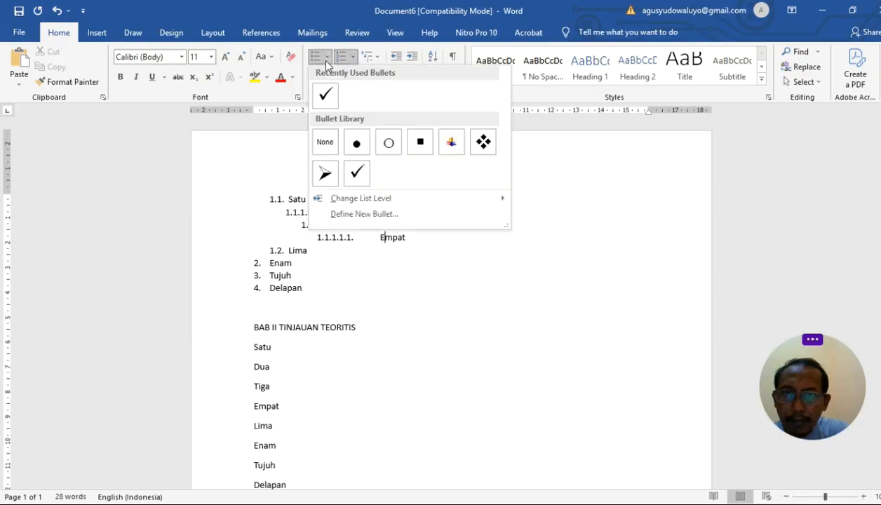
{"action": "left_click", "coordinate": [353, 59]}
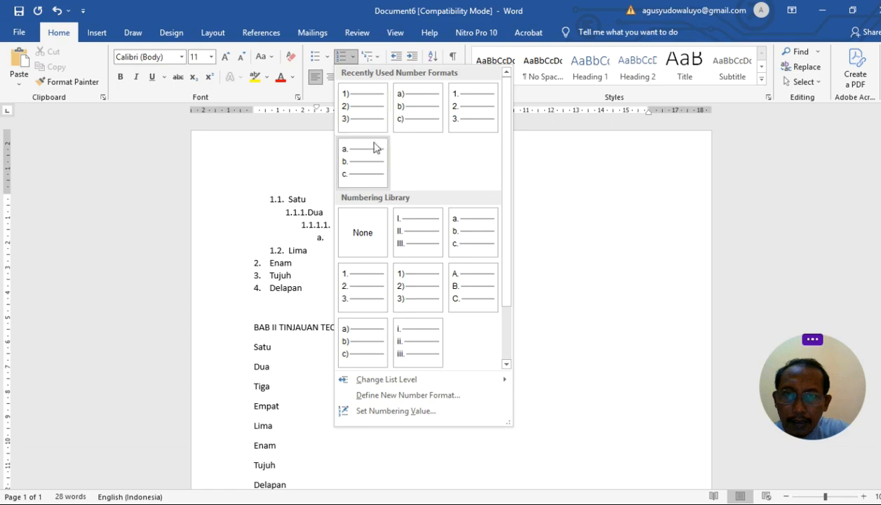
{"action": "left_click", "coordinate": [469, 240]}
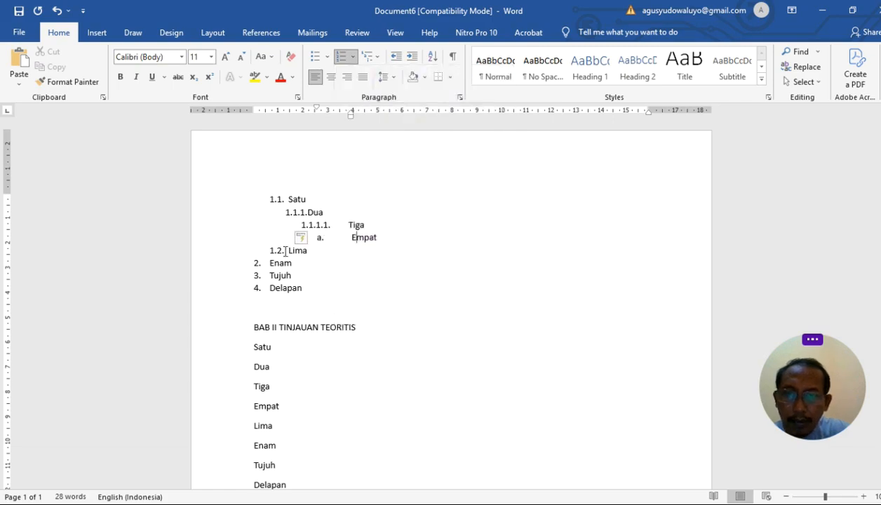
Step: Demote Lima to list level 6 beneath Empat and number it in the 1., 2., 3. format
{"action": "left_click", "coordinate": [286, 251]}
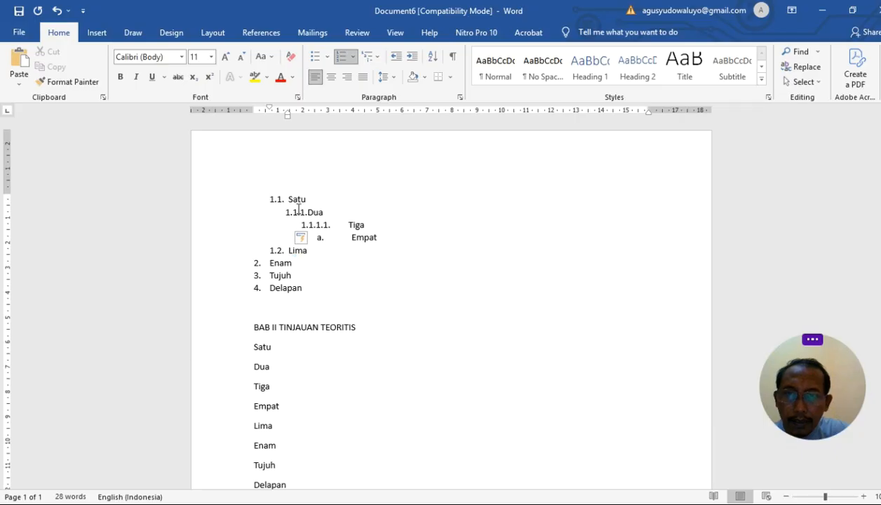
{"action": "left_click", "coordinate": [412, 66]}
{"action": "left_click", "coordinate": [414, 63]}
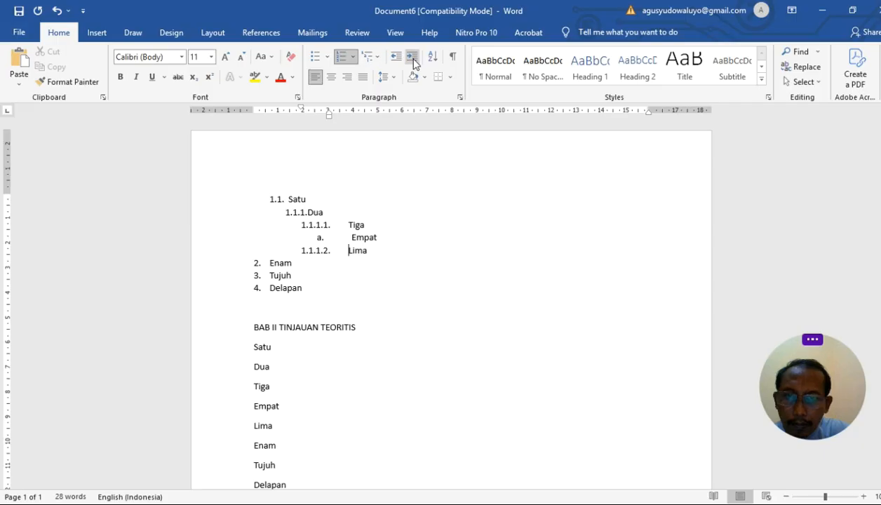
{"action": "left_click", "coordinate": [414, 63]}
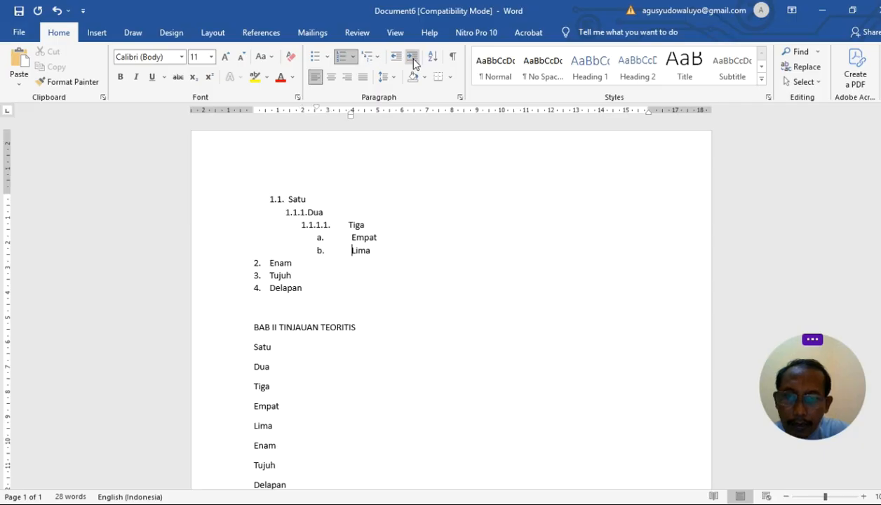
{"action": "left_click", "coordinate": [414, 63]}
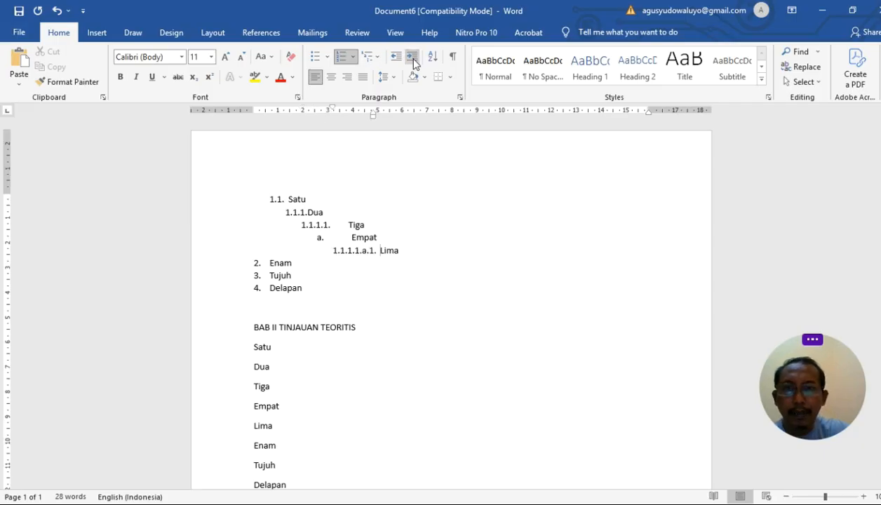
{"action": "left_click", "coordinate": [354, 59]}
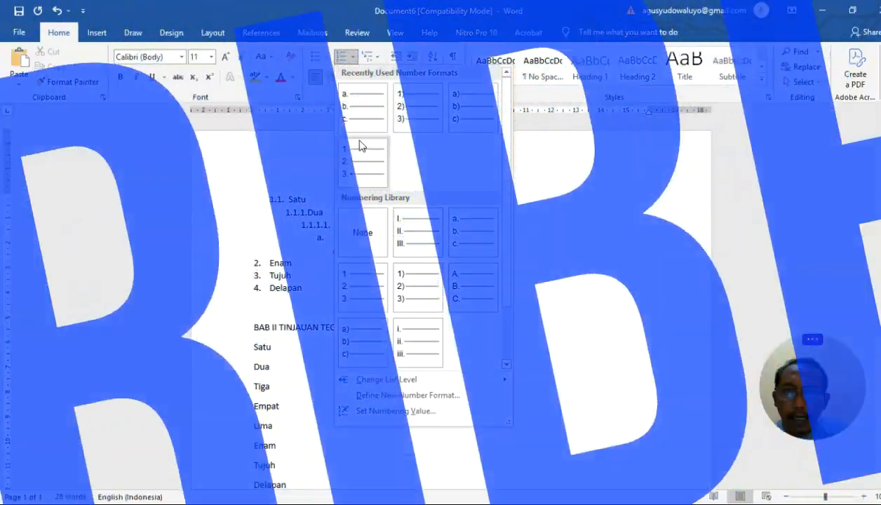
{"action": "left_click", "coordinate": [360, 150]}
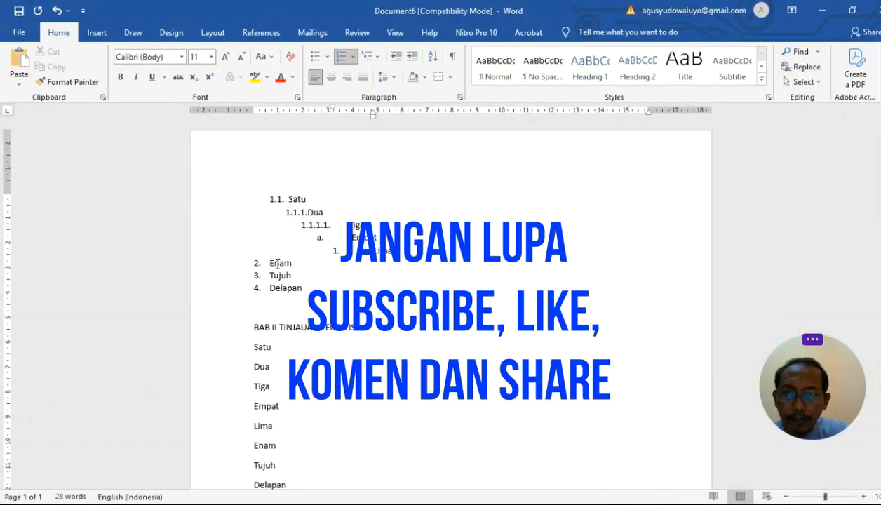
Step: Demote Enam to list level 7 beneath Lima and number it in the a), b), c) format
{"action": "left_click", "coordinate": [275, 265]}
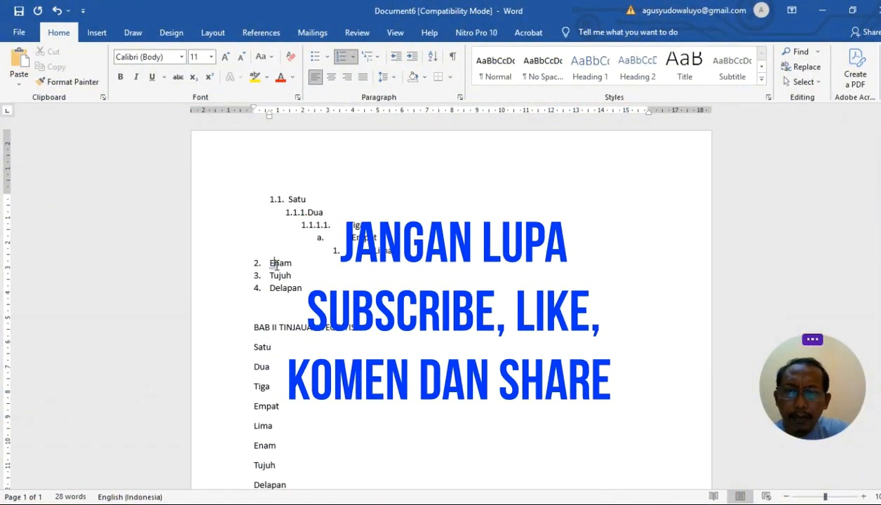
{"action": "left_click", "coordinate": [414, 59]}
{"action": "left_click", "coordinate": [414, 59]}
{"action": "left_click", "coordinate": [414, 59]}
{"action": "left_click", "coordinate": [414, 59]}
{"action": "left_click", "coordinate": [414, 59]}
{"action": "left_click", "coordinate": [414, 59]}
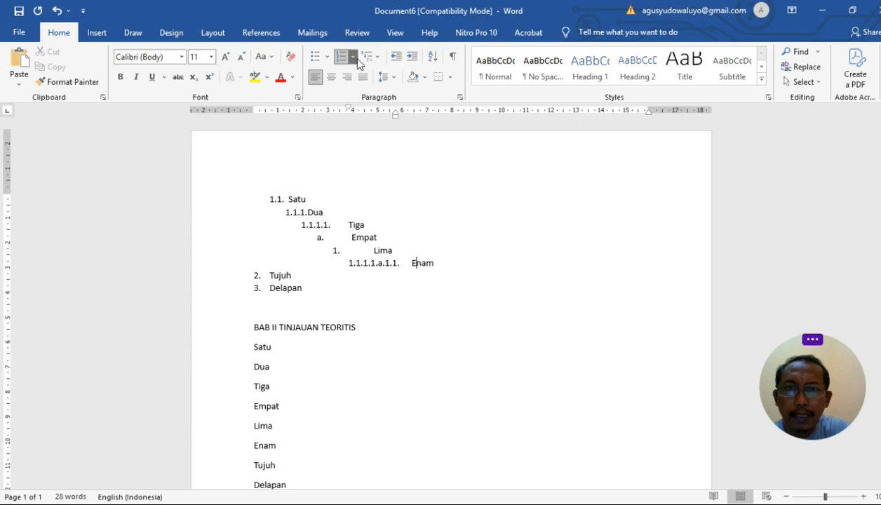
{"action": "left_click", "coordinate": [353, 58]}
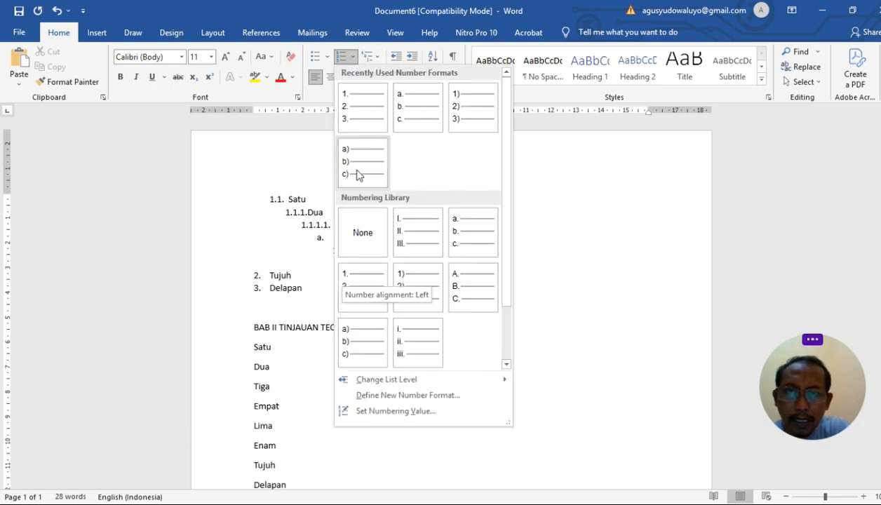
{"action": "left_click", "coordinate": [358, 175]}
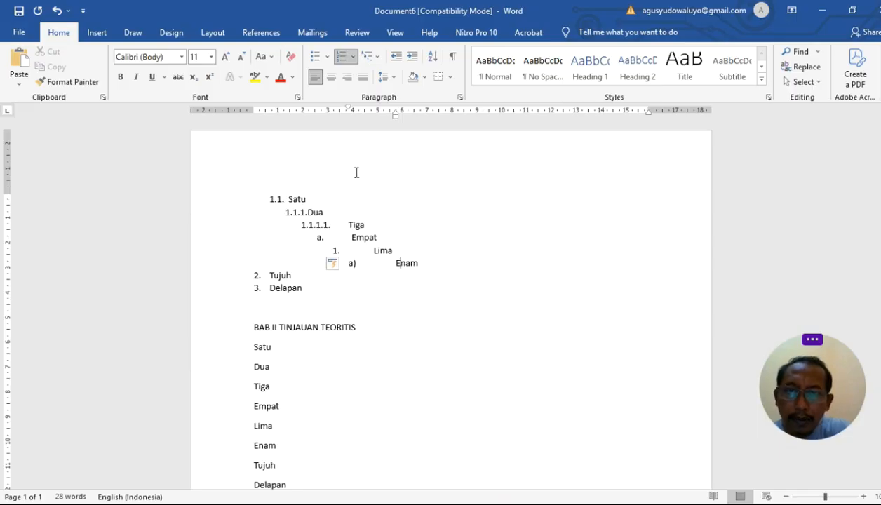
Step: Demote Tujuh to list level 8 beneath Enam and give it a check mark bullet
{"action": "left_click", "coordinate": [281, 276]}
{"action": "left_click", "coordinate": [411, 63]}
{"action": "left_click", "coordinate": [412, 63]}
{"action": "left_click", "coordinate": [412, 63]}
{"action": "left_click", "coordinate": [412, 63]}
{"action": "left_click", "coordinate": [412, 63]}
{"action": "left_click", "coordinate": [412, 63]}
{"action": "left_click", "coordinate": [412, 64]}
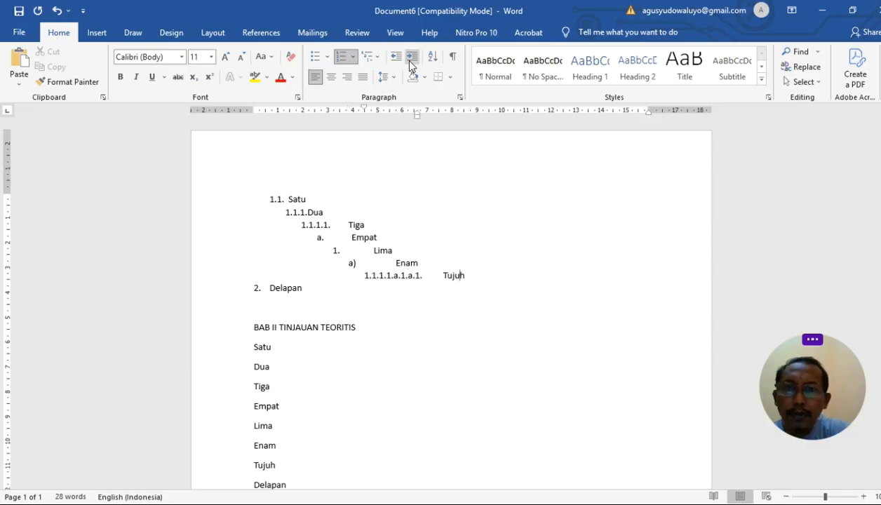
{"action": "left_click", "coordinate": [328, 57]}
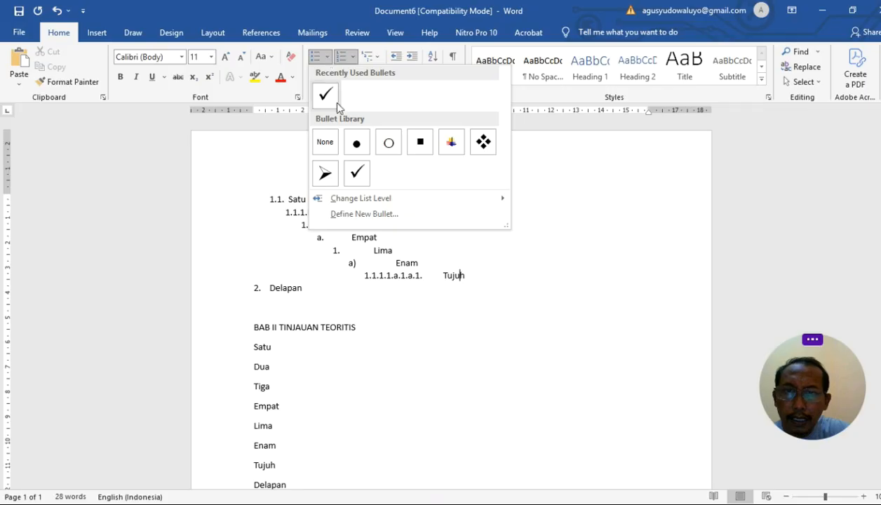
{"action": "left_click", "coordinate": [359, 173]}
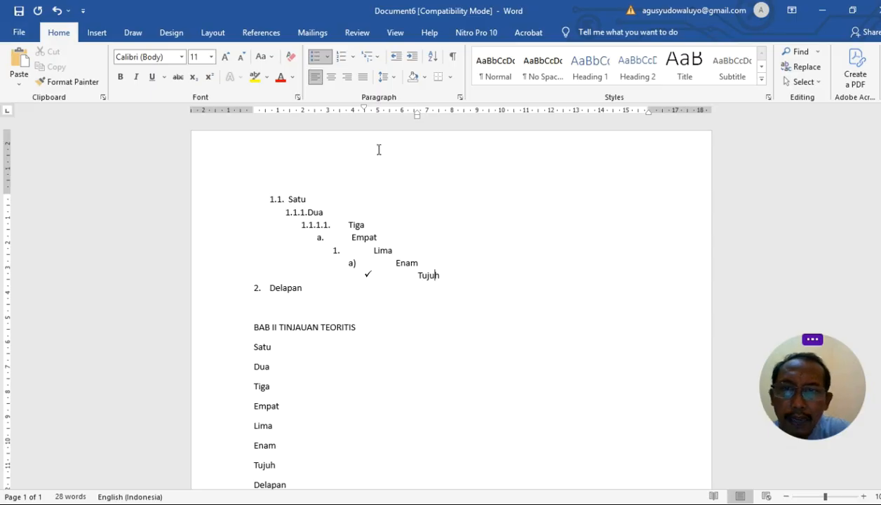
Step: Review the customised levels of the current list in a new multilevel list definition, and accept it
{"action": "left_click", "coordinate": [378, 60]}
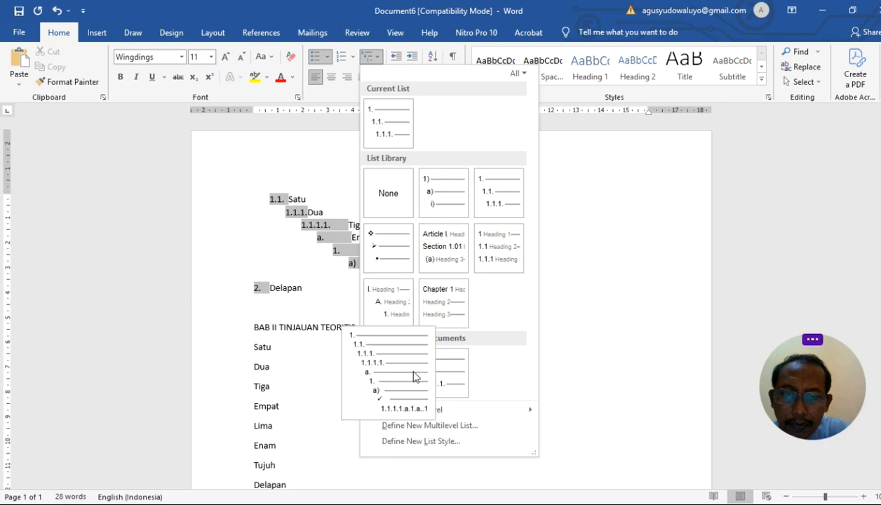
{"action": "left_click", "coordinate": [441, 426]}
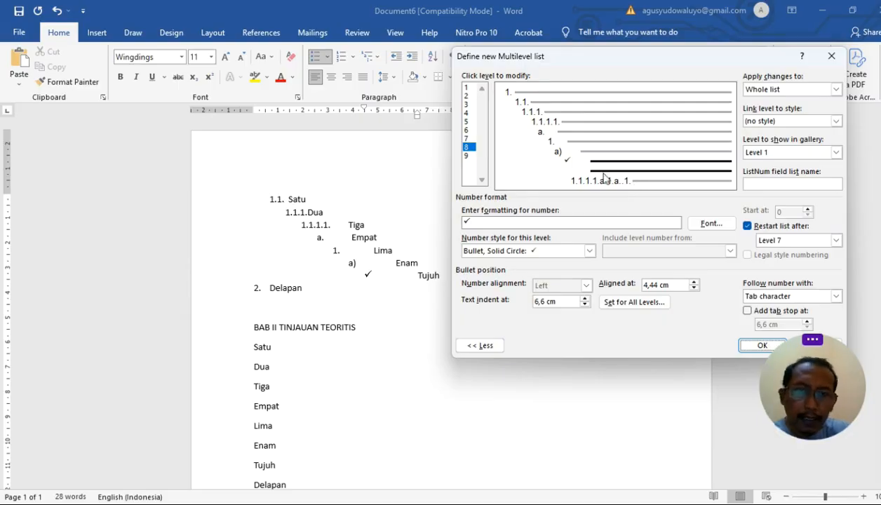
{"action": "left_click", "coordinate": [760, 347]}
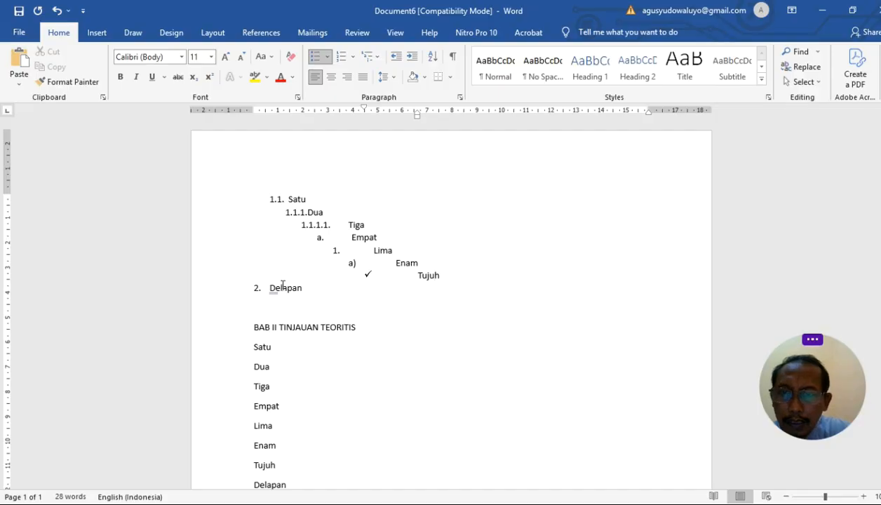
Step: Demote Delapan to list level 2 (1.2.) so that it follows Satu in the numbering
{"action": "left_click", "coordinate": [282, 286]}
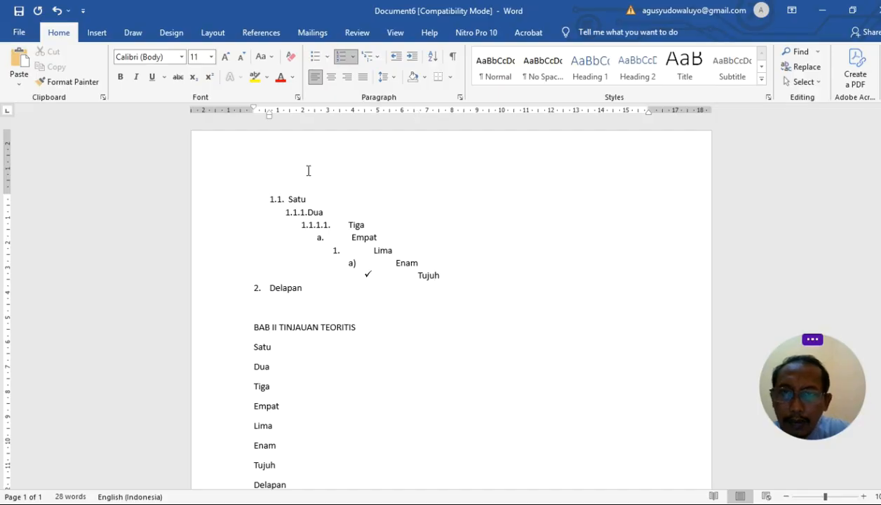
{"action": "left_click", "coordinate": [413, 57]}
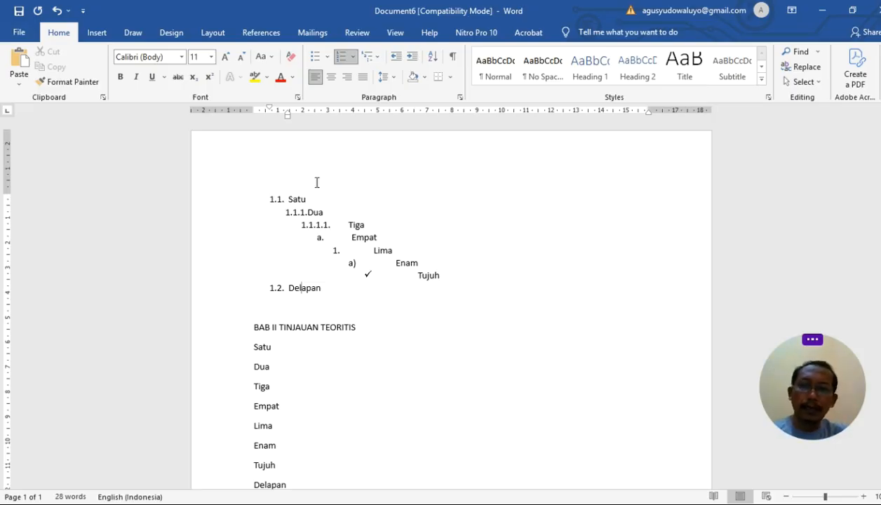
Step: Insert an unnumbered line above Satu with the heading "BAB I PENDAHULUAN"
{"action": "left_click", "coordinate": [279, 184]}
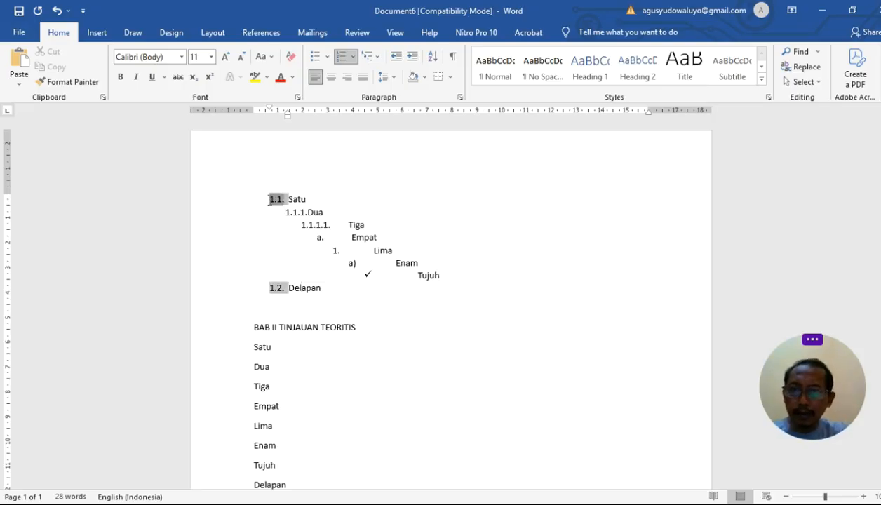
{"action": "left_click", "coordinate": [266, 199]}
{"action": "key", "text": "Return"}
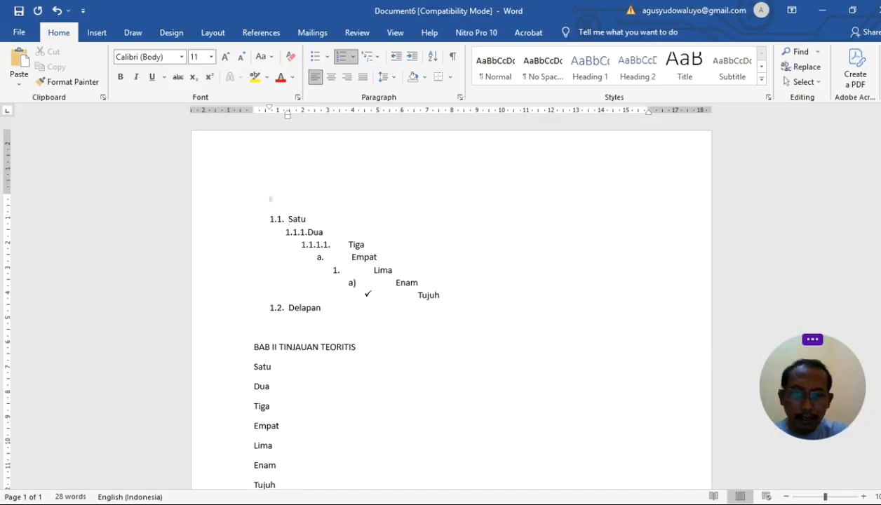
{"action": "type", "text": "BAB"}
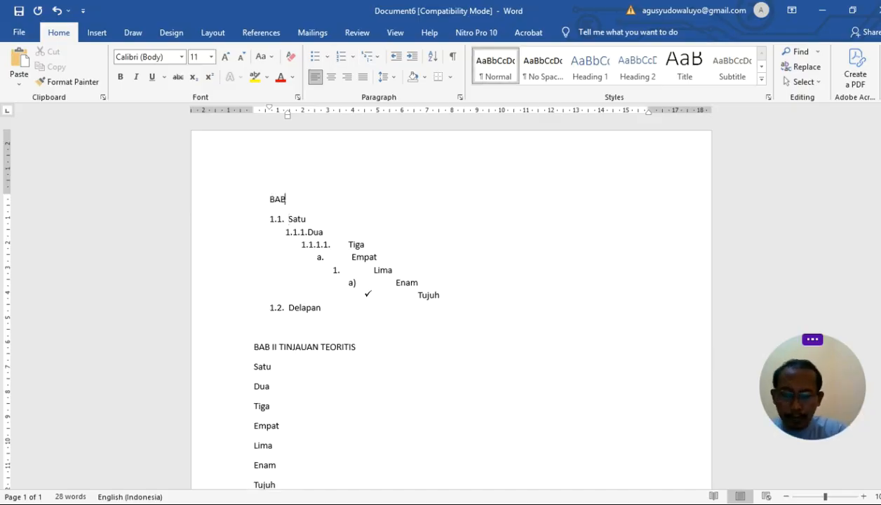
{"action": "type", "text": " I PENDA"}
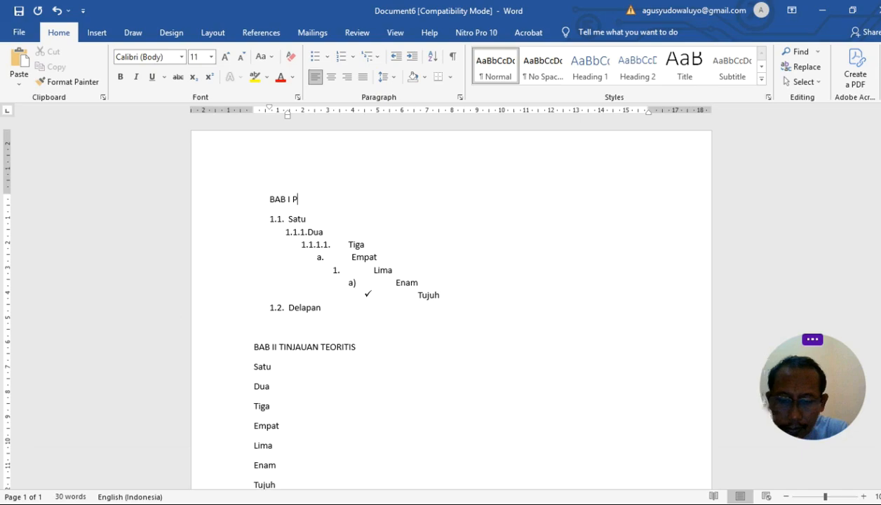
{"action": "type", "text": "HULUAN"}
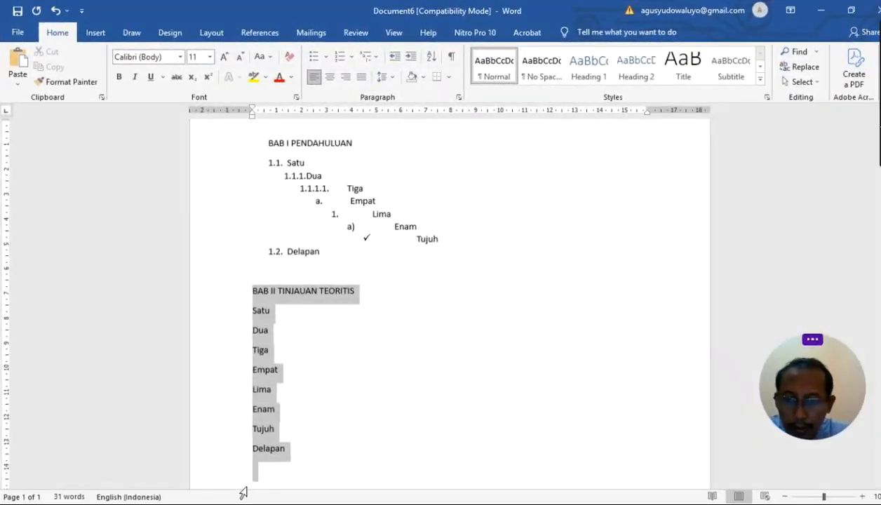
Step: Apply the 1., 1.1., 1.1.1. multilevel list to the BAB II TINJAUAN TEORITIS heading and its items Satu to Delapan
{"action": "left_click_drag", "start_coordinate": [242, 491], "coordinate": [247, 433]}
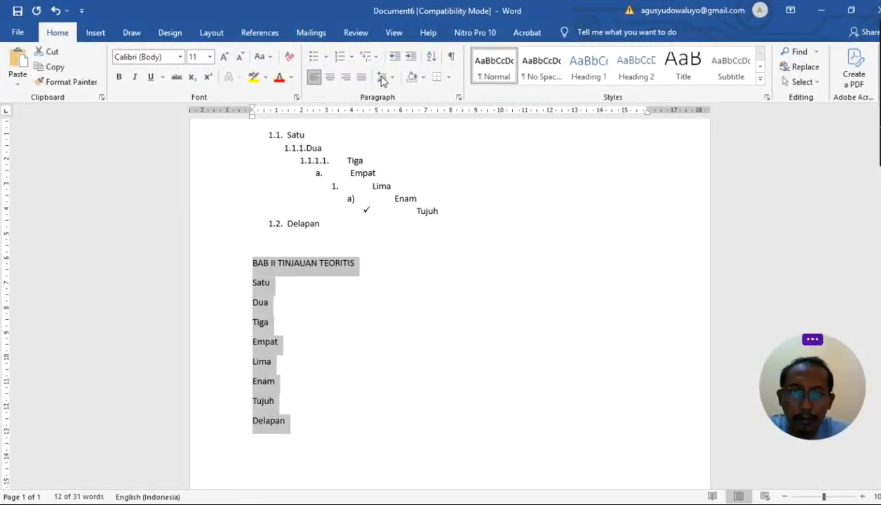
{"action": "left_click", "coordinate": [378, 56]}
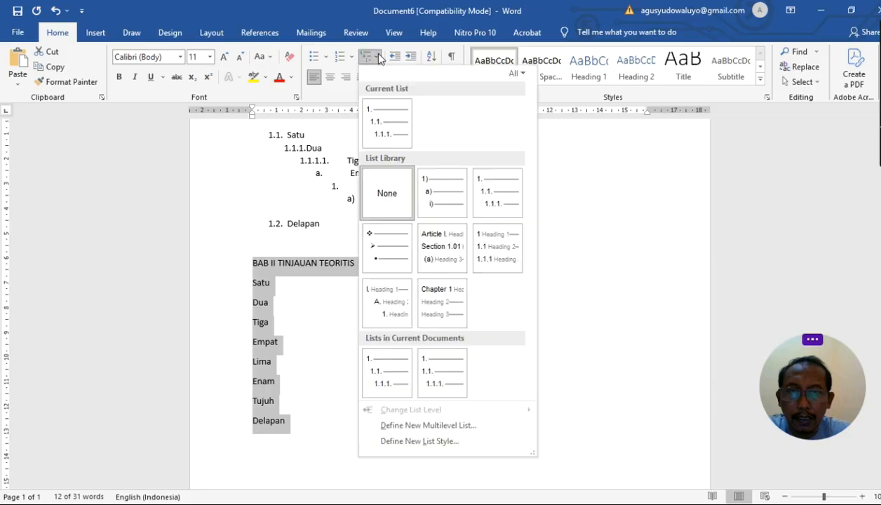
{"action": "left_click", "coordinate": [501, 194]}
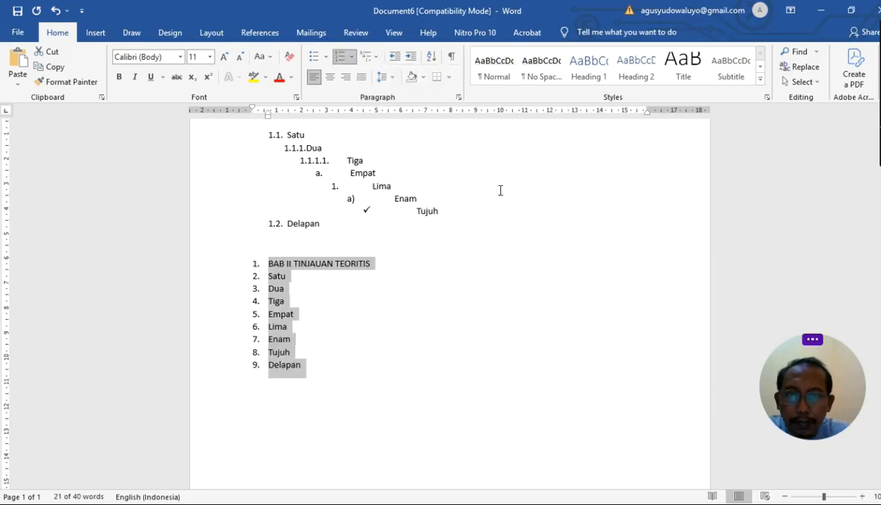
Step: Define a new multilevel list for the BAB II heading and its items with level 1 starting at 2
{"action": "left_click", "coordinate": [376, 58]}
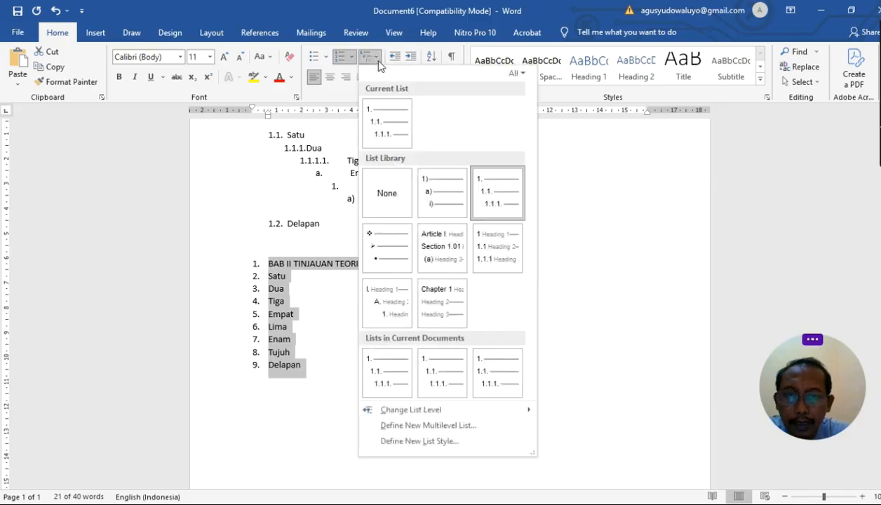
{"action": "mouse_move", "coordinate": [453, 358]}
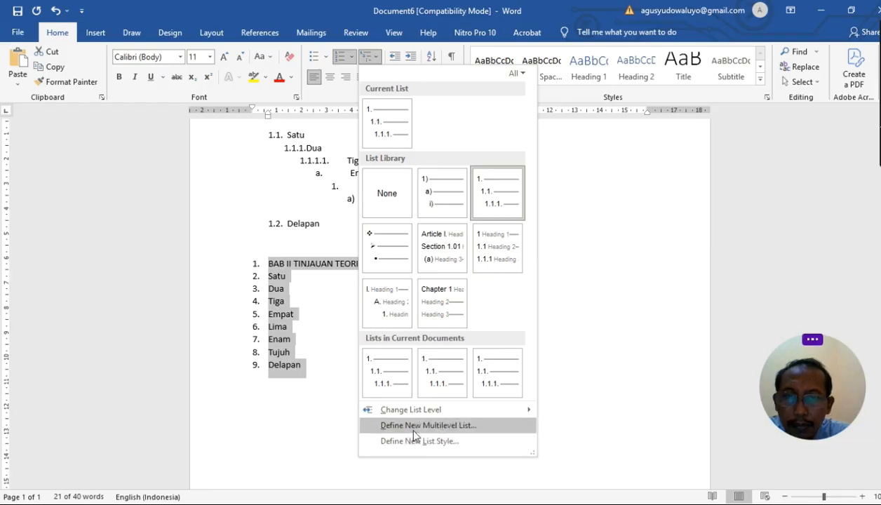
{"action": "left_click", "coordinate": [414, 425]}
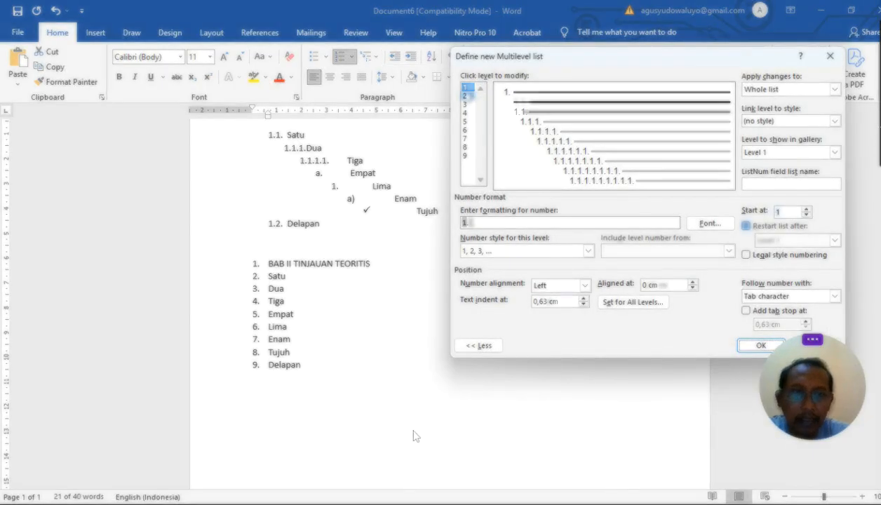
{"action": "left_click", "coordinate": [807, 209]}
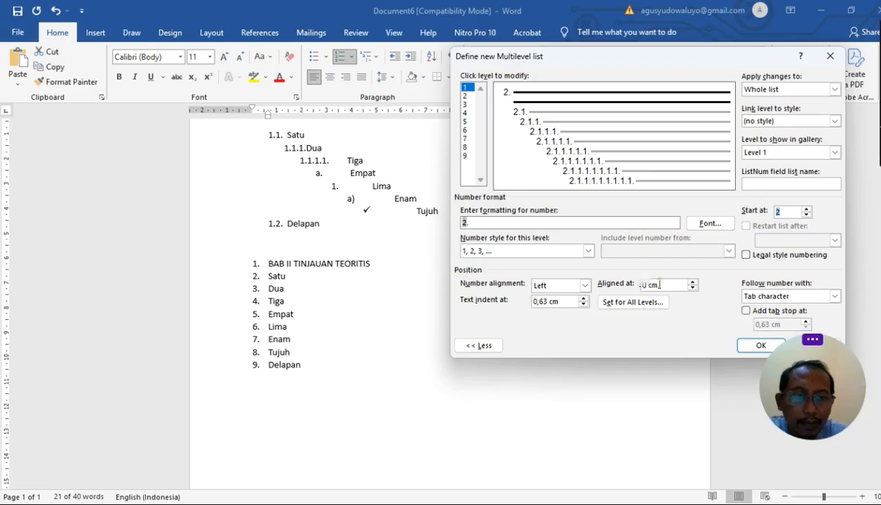
{"action": "left_click", "coordinate": [761, 346]}
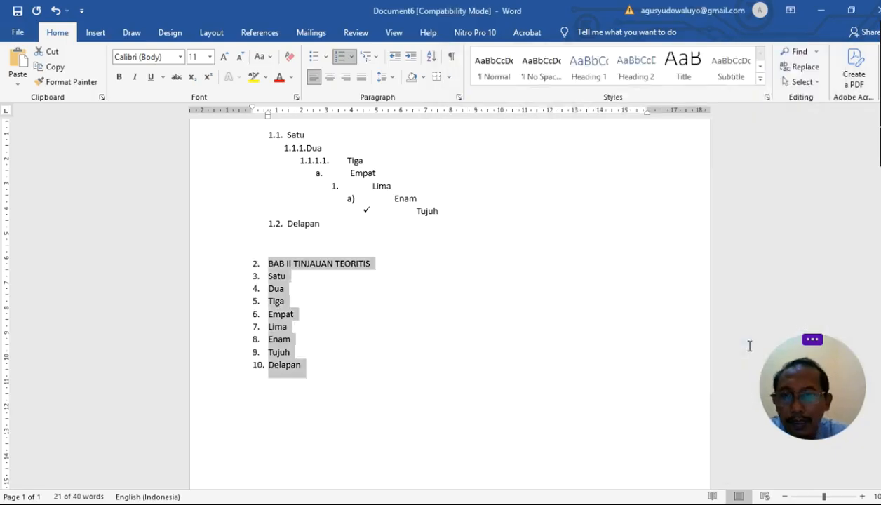
Step: Demote Satu to list level 2 (2.1.) and Dua to level 3 (2.1.1.) under BAB II TINJAUAN TEORITIS
{"action": "left_click", "coordinate": [283, 276]}
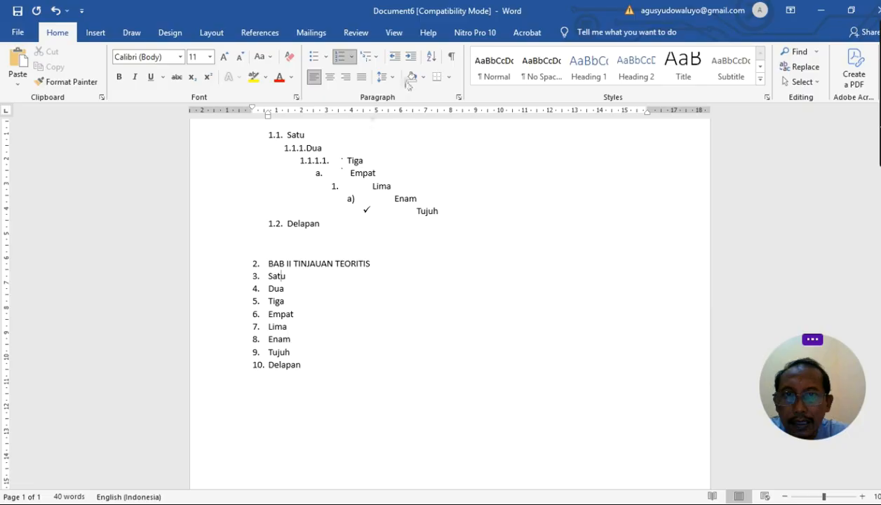
{"action": "left_click", "coordinate": [410, 59]}
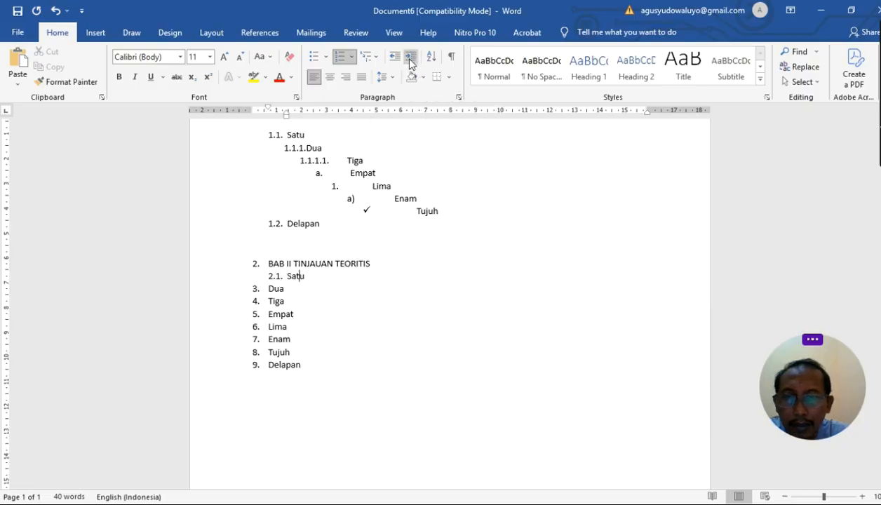
{"action": "left_click", "coordinate": [280, 289]}
{"action": "left_click", "coordinate": [412, 59]}
{"action": "left_click", "coordinate": [414, 60]}
Step: Demote Tiga to list level 4 (2.1.1.1.) and Empat to the lettered level (a.) beneath it in BAB II
{"action": "left_click", "coordinate": [285, 300]}
{"action": "left_click", "coordinate": [411, 59]}
{"action": "left_click", "coordinate": [410, 60]}
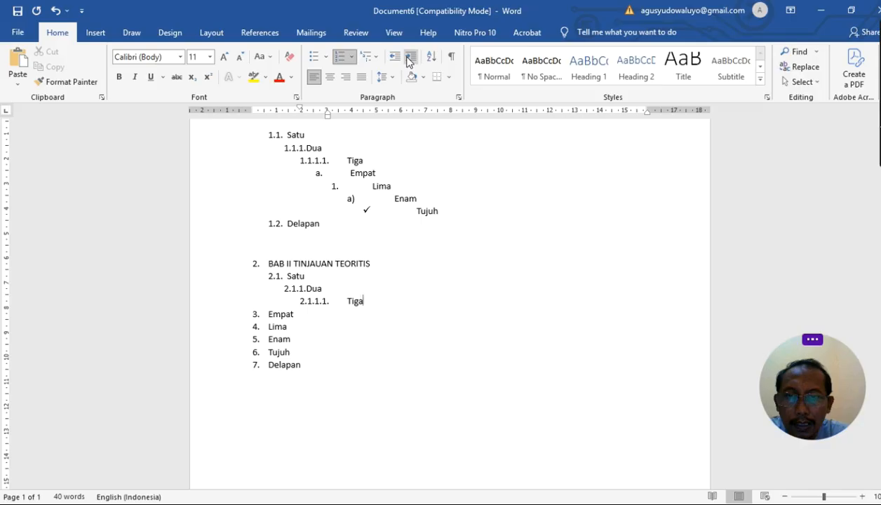
{"action": "left_click", "coordinate": [284, 313]}
{"action": "left_click", "coordinate": [412, 59]}
{"action": "left_click", "coordinate": [412, 59]}
{"action": "left_click", "coordinate": [412, 58]}
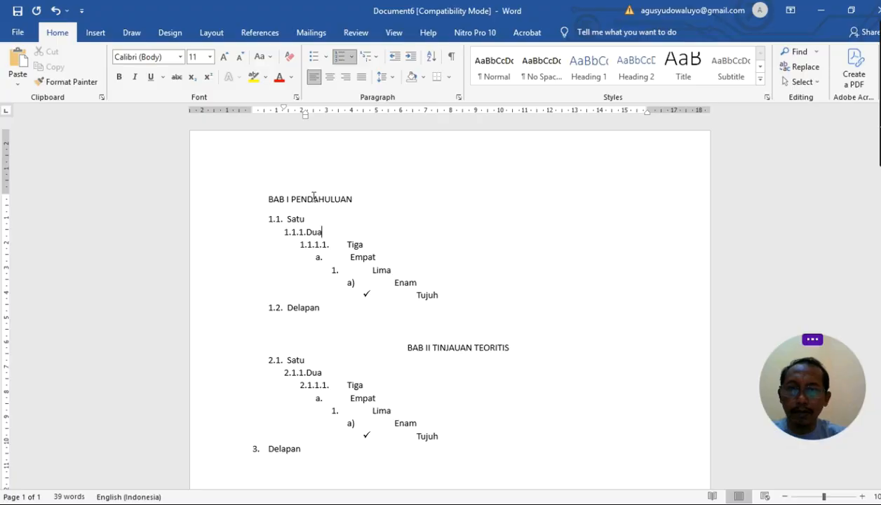
Step: Centre the BAB I PENDAHULUAN heading
{"action": "left_click", "coordinate": [314, 198]}
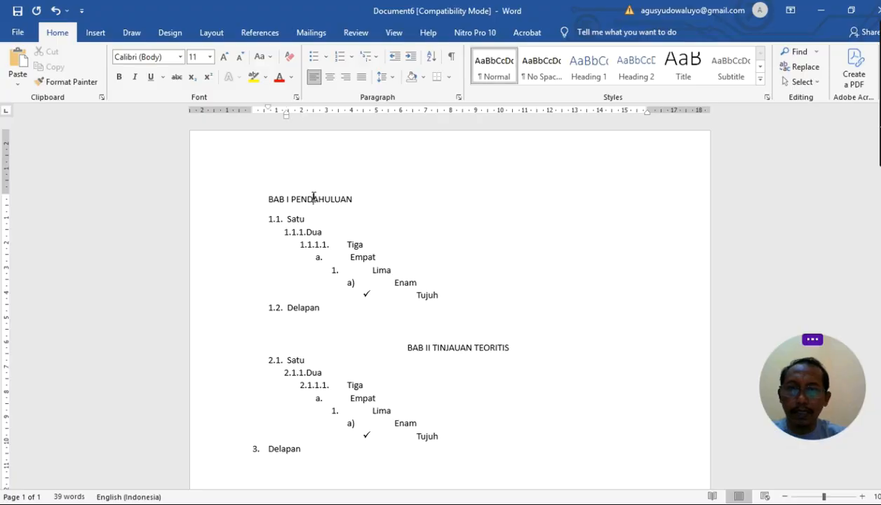
{"action": "left_click", "coordinate": [331, 78]}
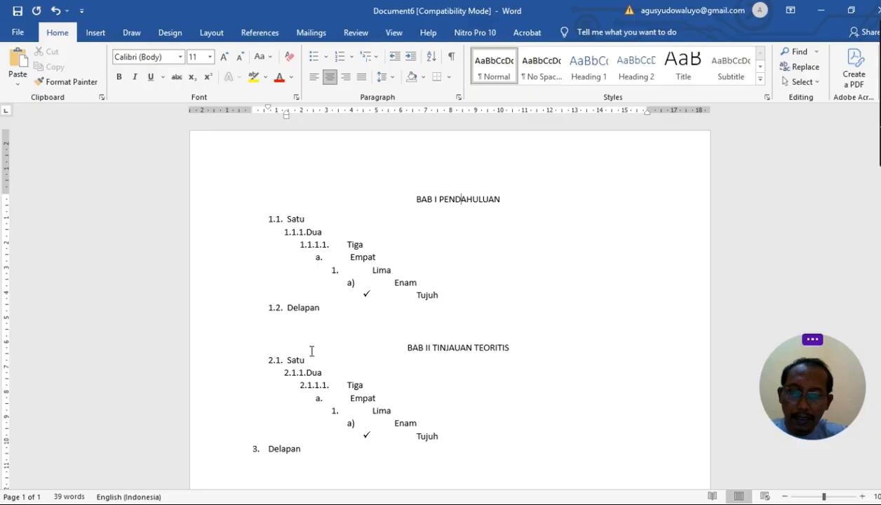
Step: Redefine level 2 of the BAB I multilevel list with its number aligned at 0 and a text indent of 0,9 cm
{"action": "left_click", "coordinate": [287, 220]}
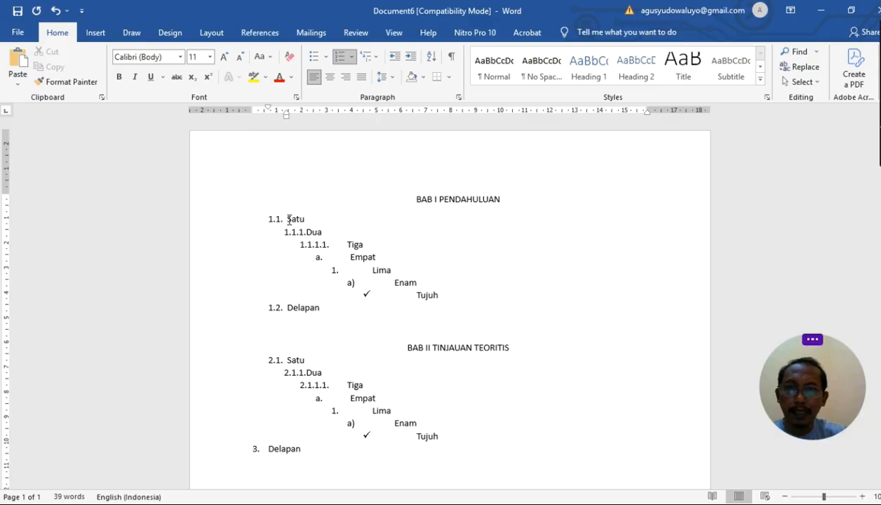
{"action": "left_click", "coordinate": [376, 58]}
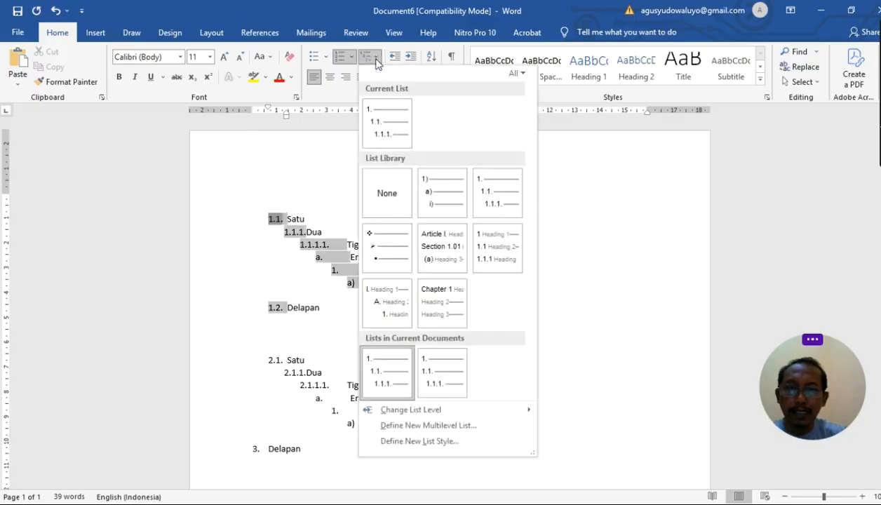
{"action": "left_click", "coordinate": [600, 270]}
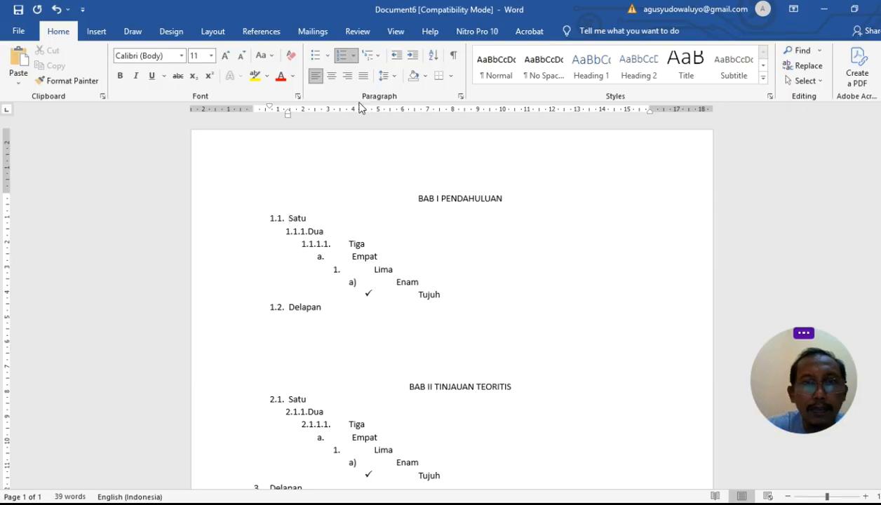
{"action": "left_click", "coordinate": [378, 60]}
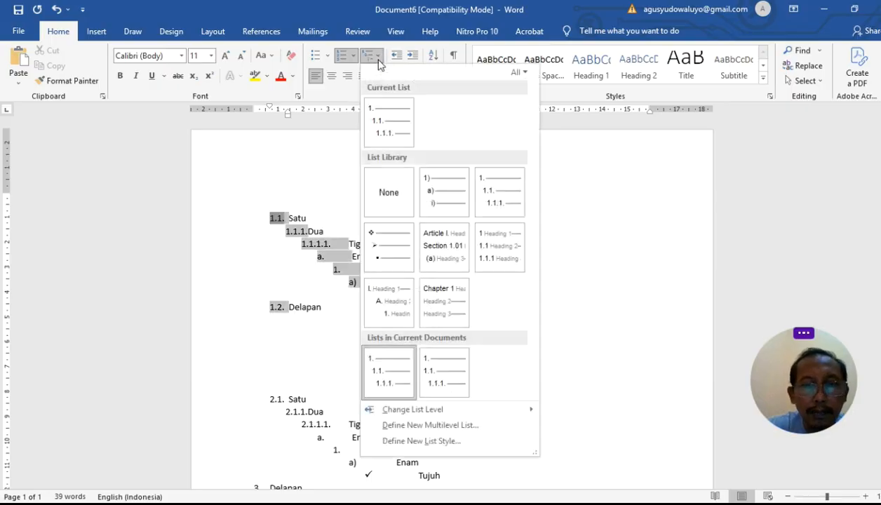
{"action": "left_click", "coordinate": [430, 426]}
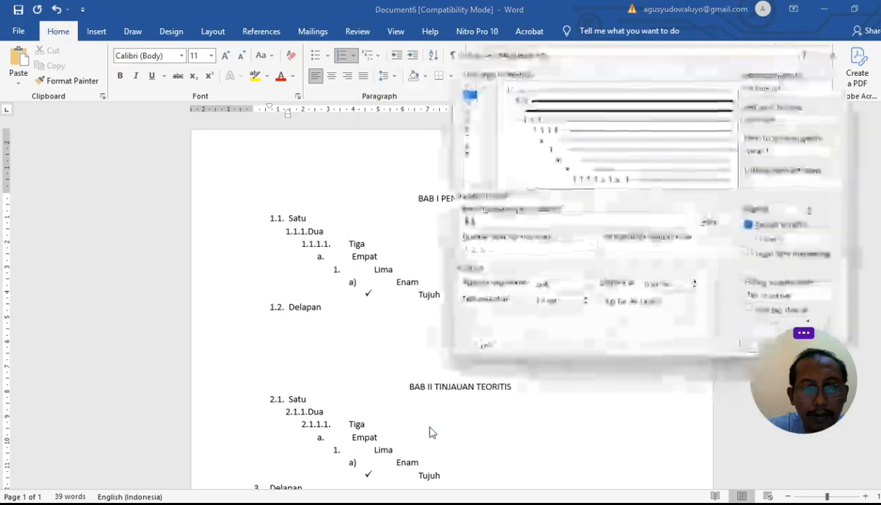
{"action": "left_click_drag", "start_coordinate": [664, 285], "coordinate": [642, 284]}
{"action": "type", "text": "0"}
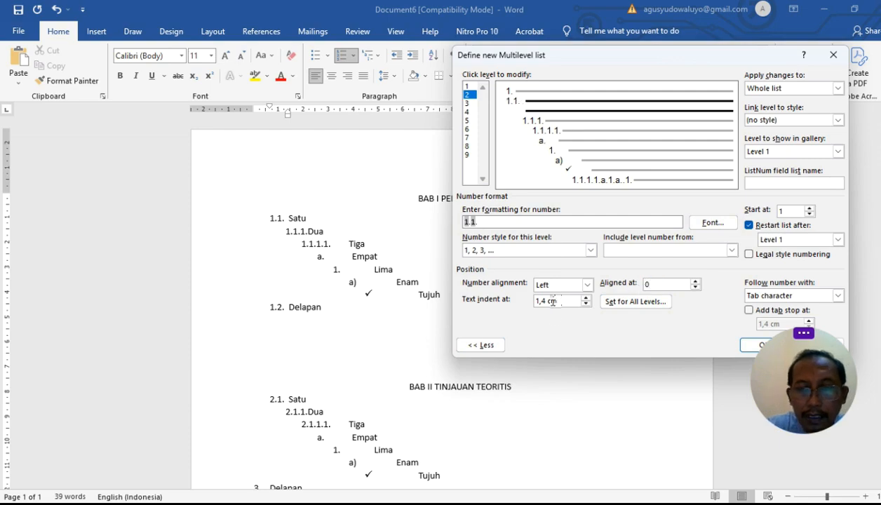
{"action": "double_click", "coordinate": [545, 301]}
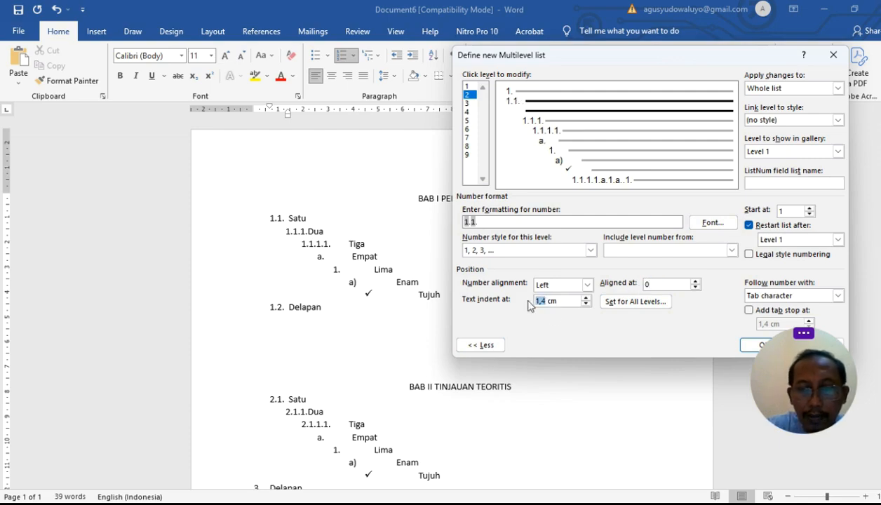
{"action": "type", "text": "0"}
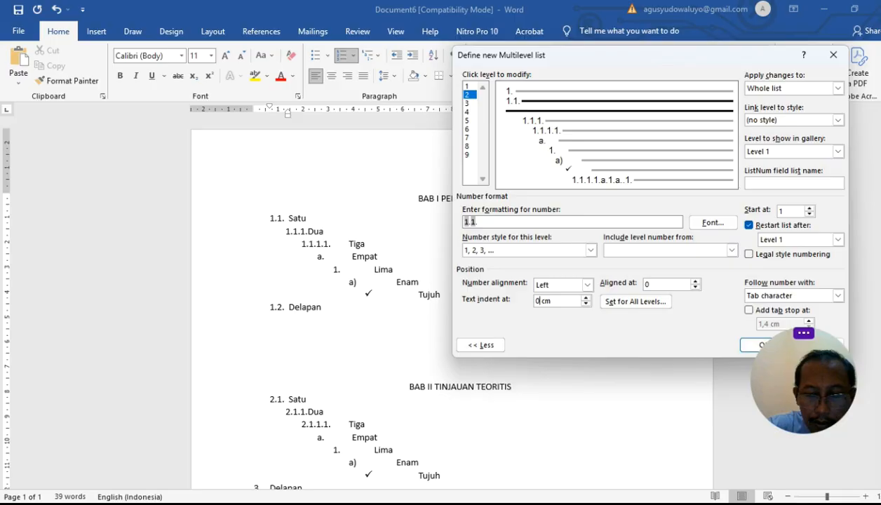
{"action": "type", "text": ",9"}
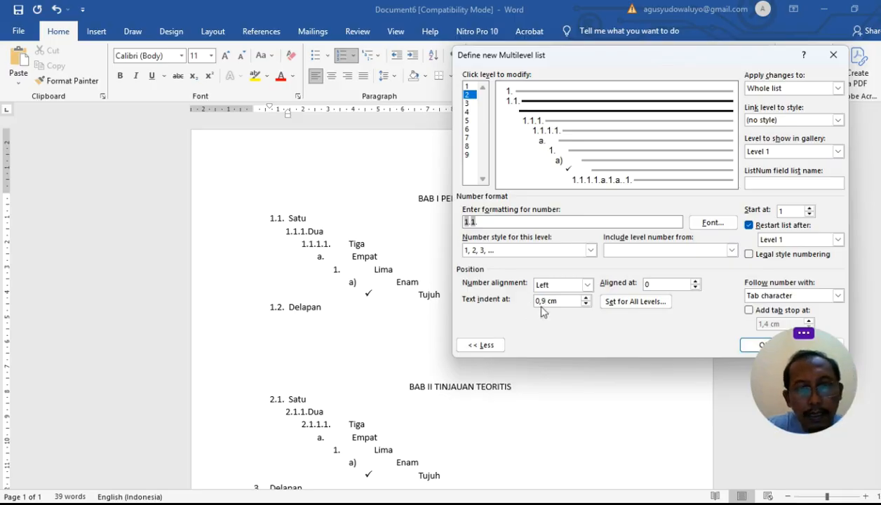
{"action": "left_click", "coordinate": [751, 345]}
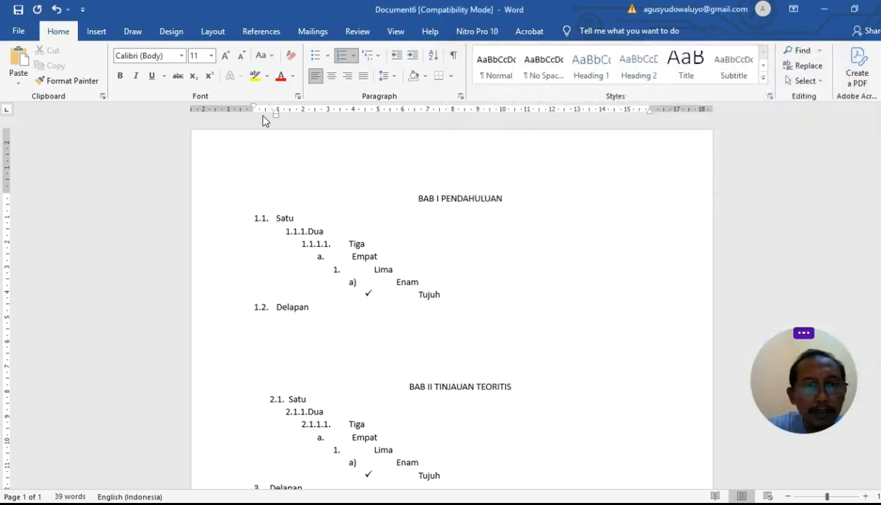
Step: Redefine level 3 of the BAB I multilevel list with its number aligned at 0,9 cm and a text indent of 2,1 cm
{"action": "left_click", "coordinate": [293, 231]}
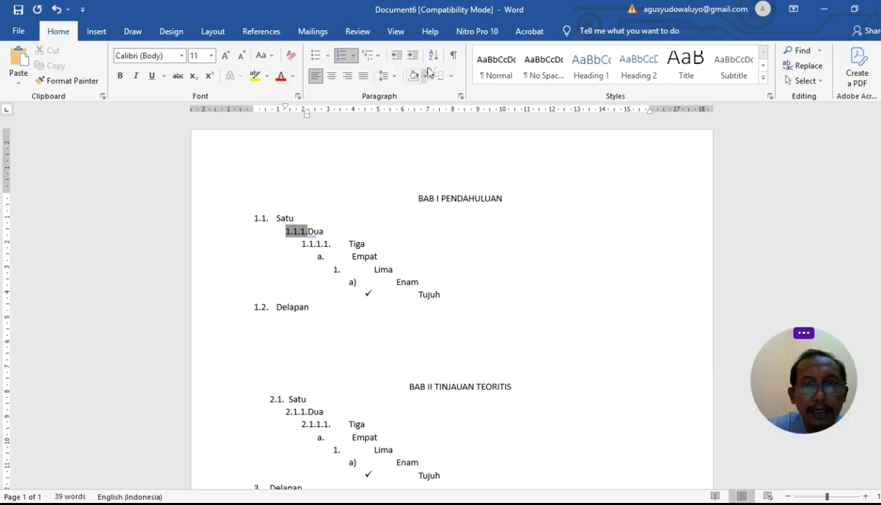
{"action": "left_click", "coordinate": [370, 55]}
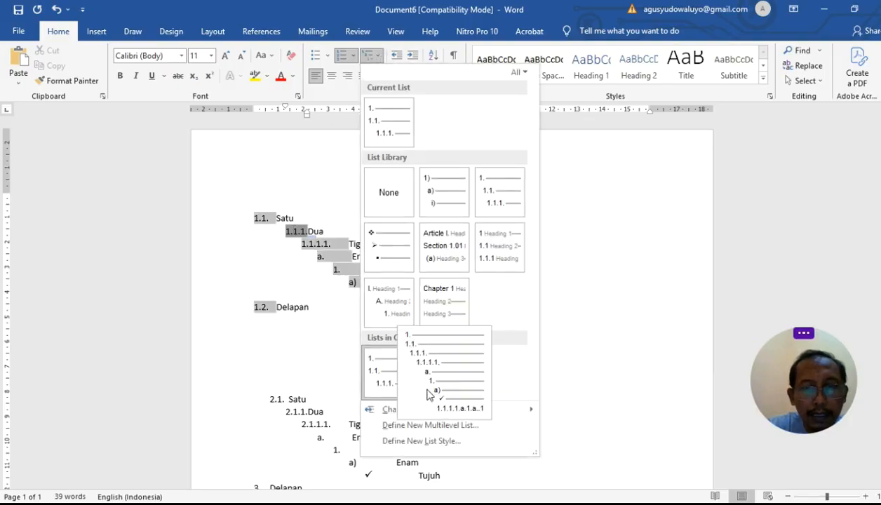
{"action": "left_click", "coordinate": [441, 425]}
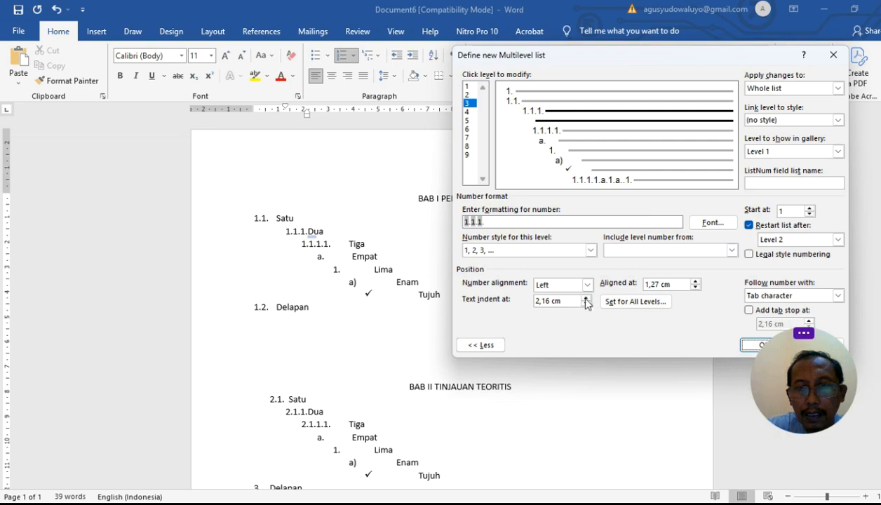
{"action": "left_click_drag", "start_coordinate": [664, 280], "coordinate": [628, 279]}
{"action": "type", "text": "0,9"}
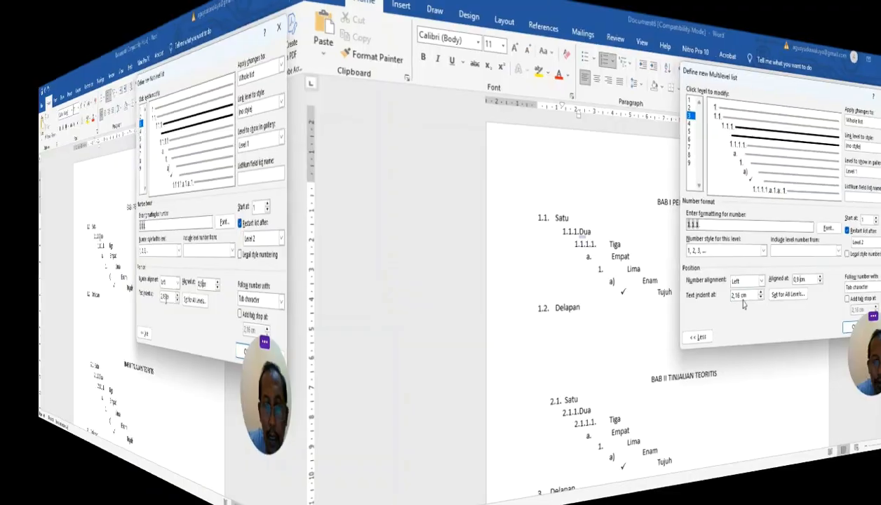
{"action": "key", "text": "BackSpace"}
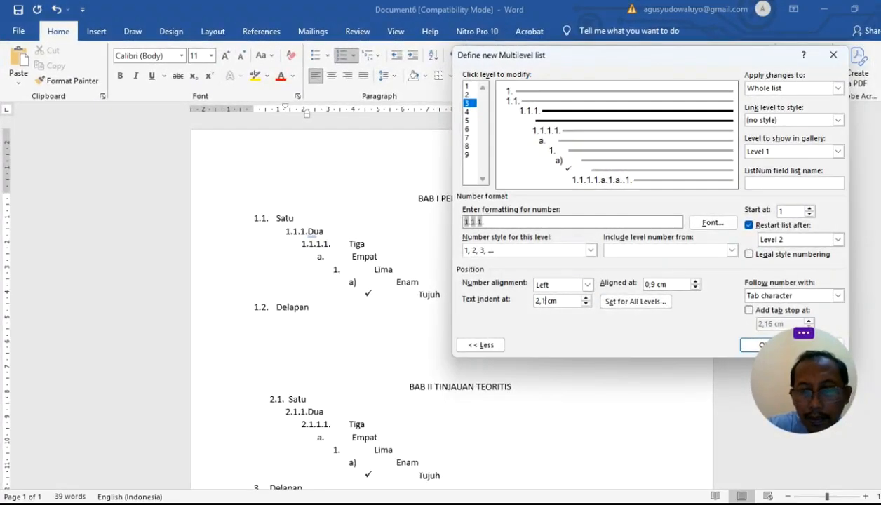
{"action": "left_click", "coordinate": [750, 344]}
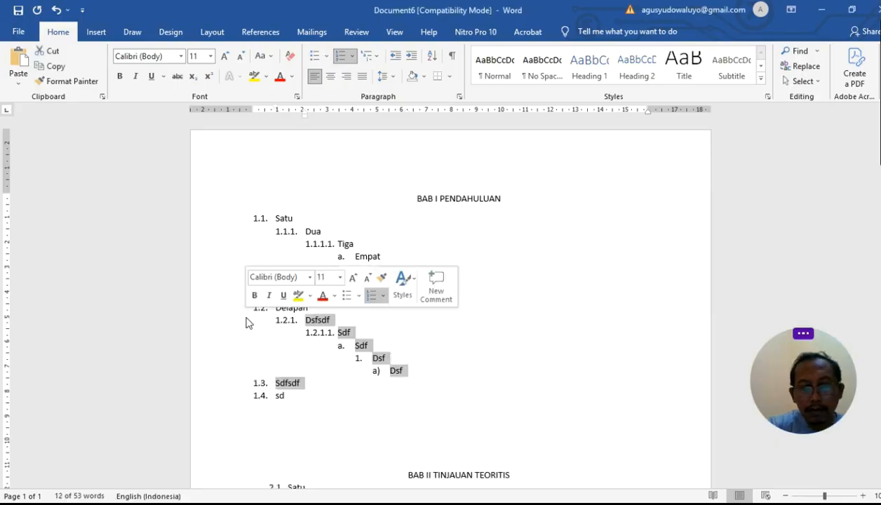
Step: Delete the filler items and the leftover empty numbering below Delapan in BAB I
{"action": "key", "text": "Delete"}
{"action": "left_click_drag", "start_coordinate": [291, 323], "coordinate": [246, 326]}
{"action": "key", "text": "BackSpace"}
{"action": "key", "text": "BackSpace"}
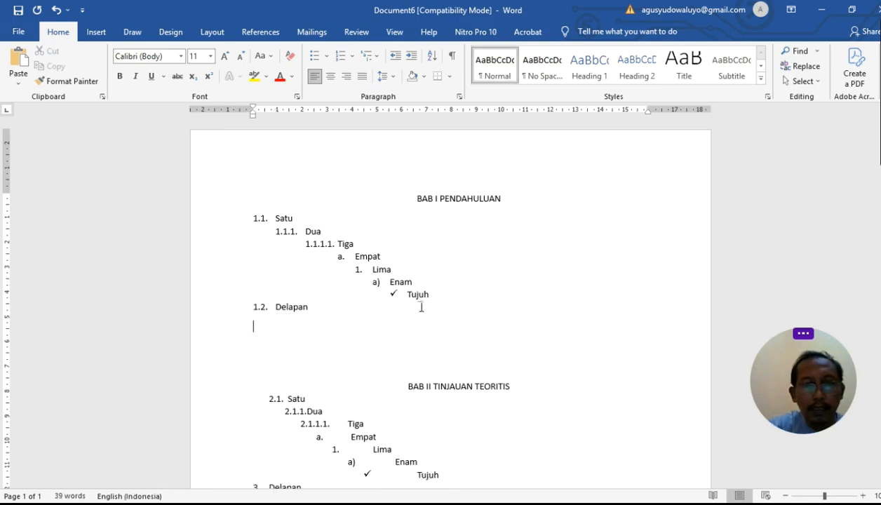
Step: Copy the level 2 formatting of Satu onto the BAB I items Dua to Tujuh with Format Painter
{"action": "left_click", "coordinate": [222, 225]}
{"action": "left_click", "coordinate": [86, 82]}
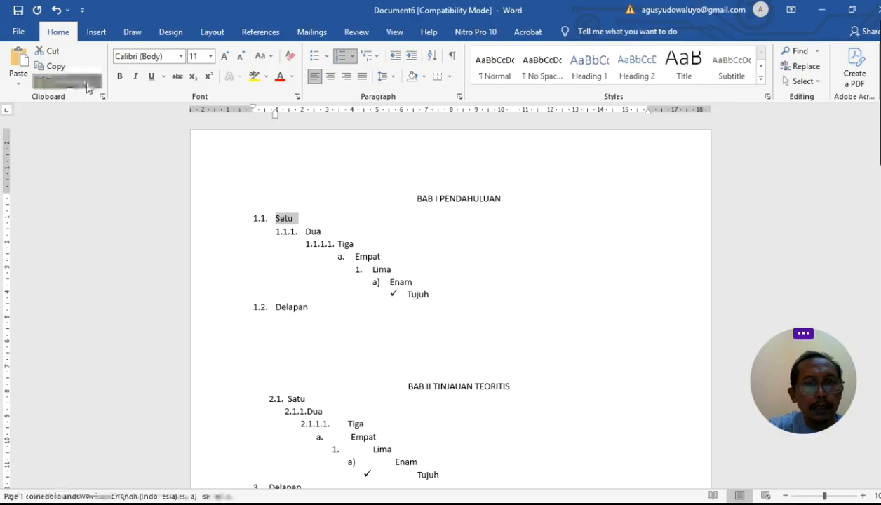
{"action": "left_click_drag", "start_coordinate": [232, 235], "coordinate": [236, 299]}
Step: Replace the BAB I sample items with section titles from Latar Belakang and Rumusan Masalah through Kerangka Penulisan, and delete the remaining Delapan item
{"action": "left_click", "coordinate": [293, 219]}
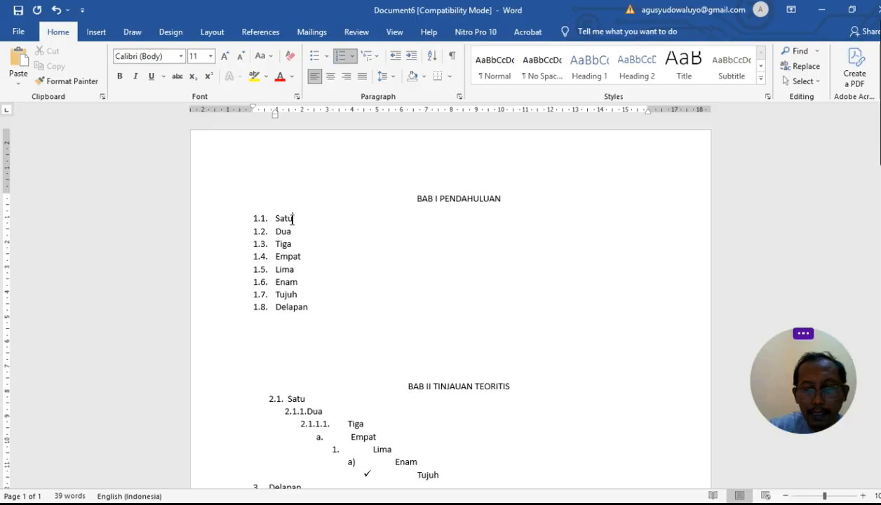
{"action": "type", "text": "Latar Belakang"}
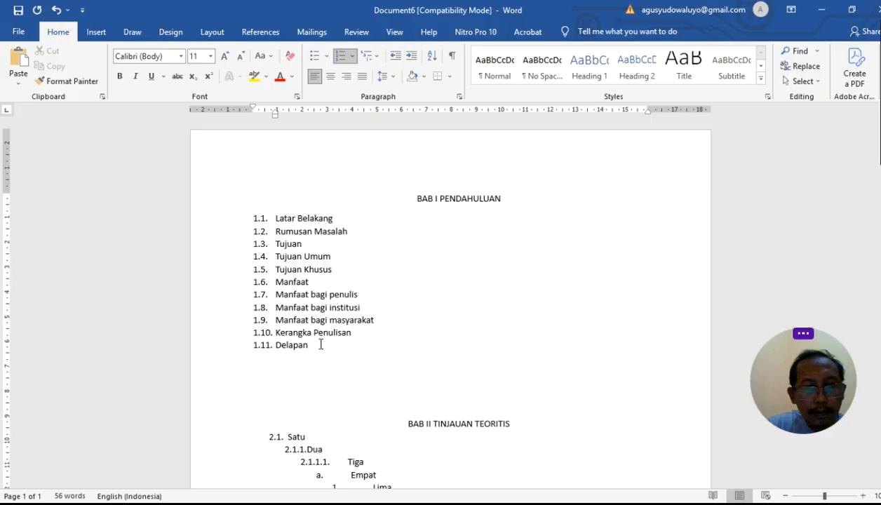
{"action": "left_click", "coordinate": [235, 353]}
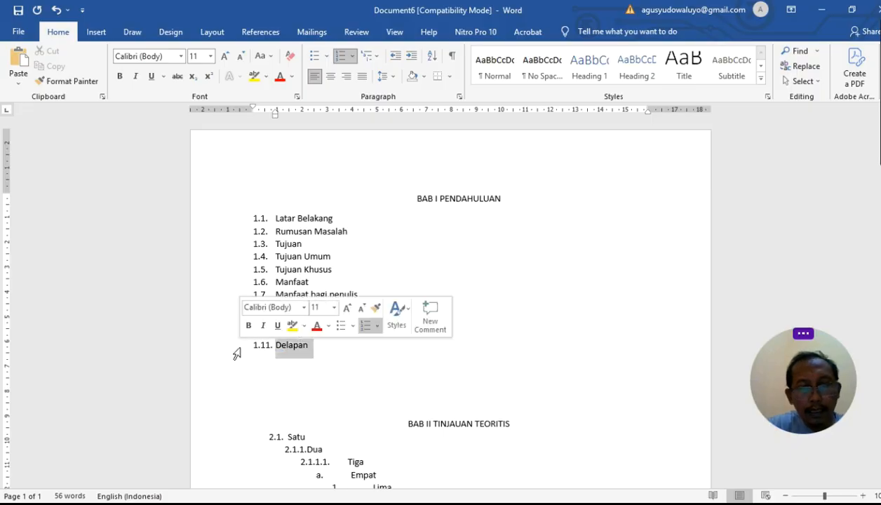
{"action": "key", "text": "Delete"}
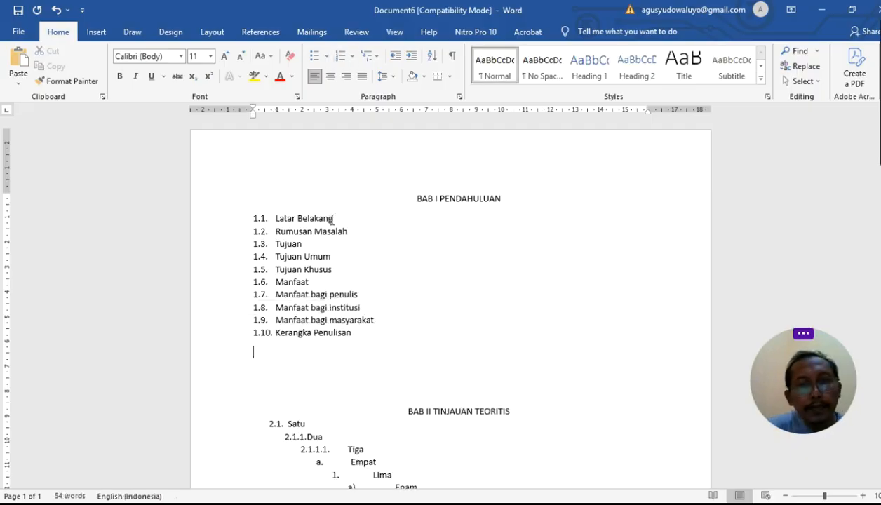
Step: Demote Tujuan Umum and Tujuan Khusus, and the three Manfaat bagi penulis, institusi and masyarakat items, one list level
{"action": "left_click", "coordinate": [293, 257]}
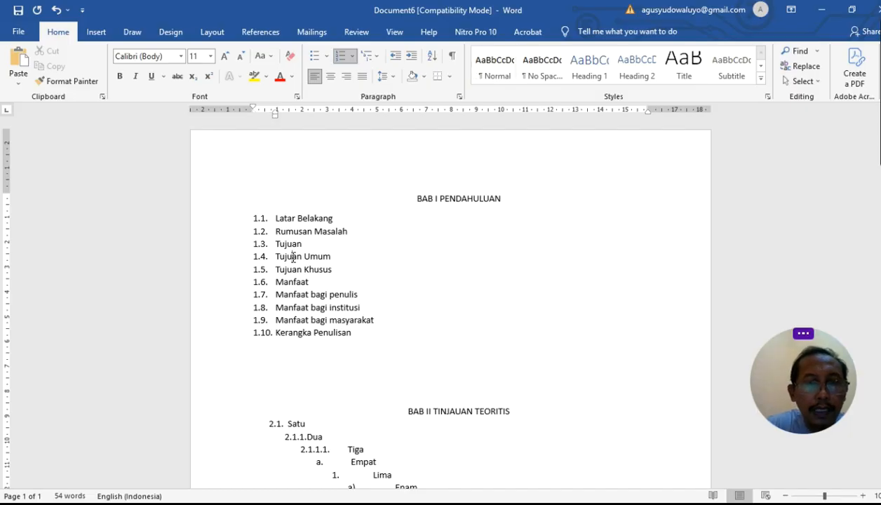
{"action": "left_click_drag", "start_coordinate": [294, 257], "coordinate": [289, 269]}
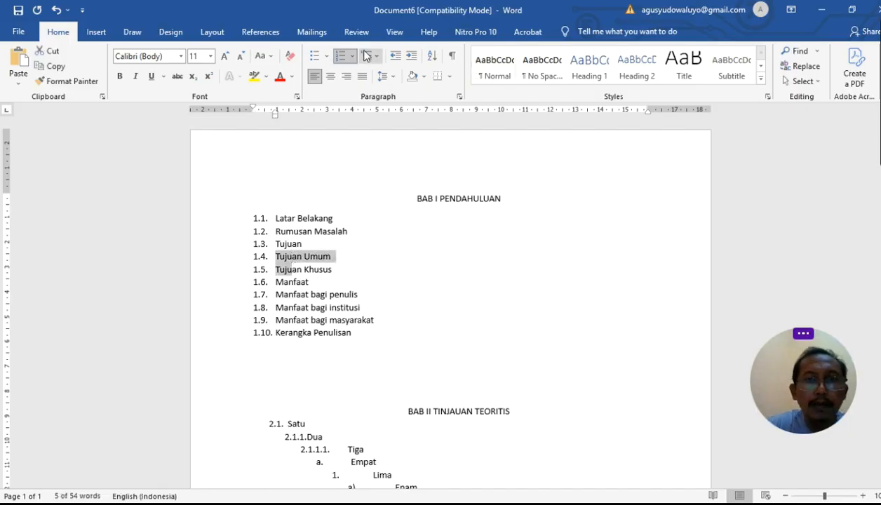
{"action": "left_click", "coordinate": [411, 56]}
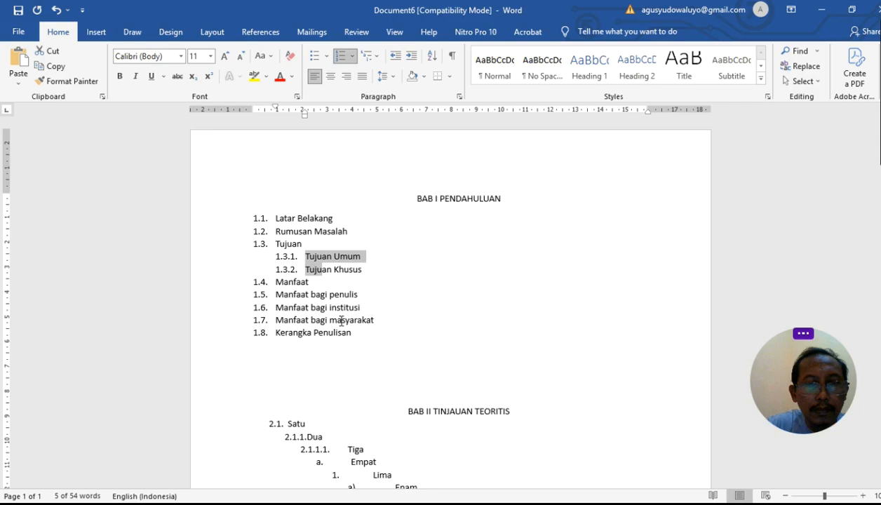
{"action": "left_click_drag", "start_coordinate": [324, 295], "coordinate": [327, 321]}
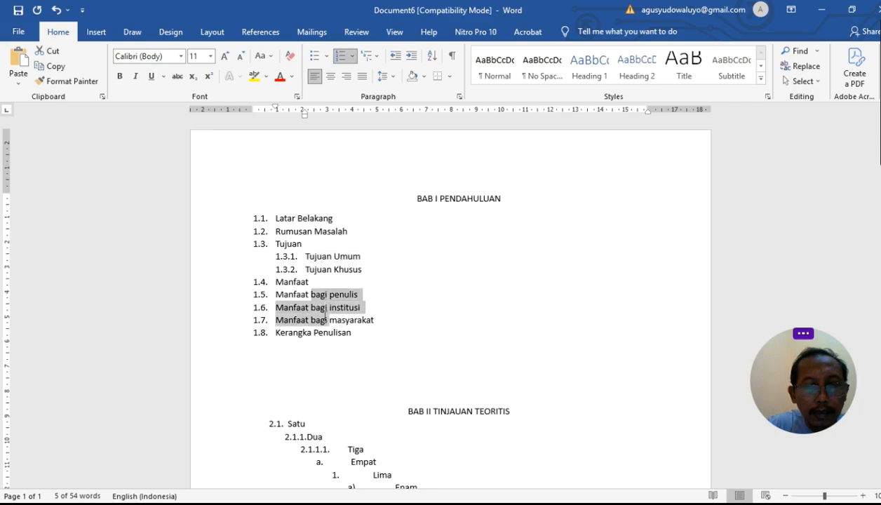
{"action": "left_click", "coordinate": [411, 55]}
{"action": "left_click", "coordinate": [414, 284]}
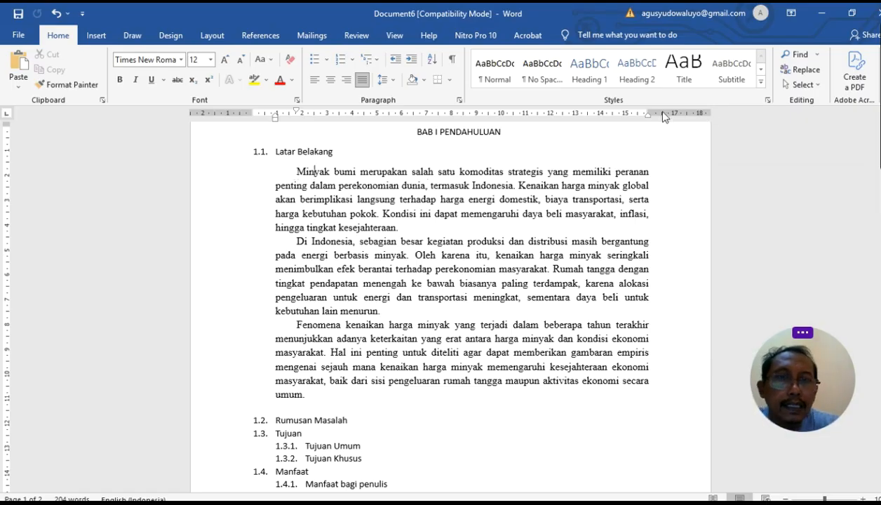
Step: Decrease the indent of all three Latar Belakang body paragraphs by one level so they align with the heading number
{"action": "left_click", "coordinate": [396, 62]}
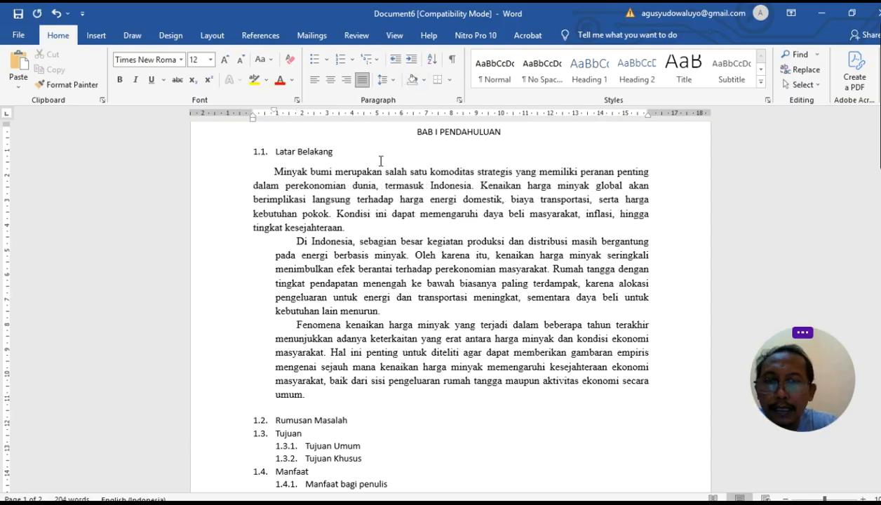
{"action": "left_click_drag", "start_coordinate": [372, 255], "coordinate": [368, 339]}
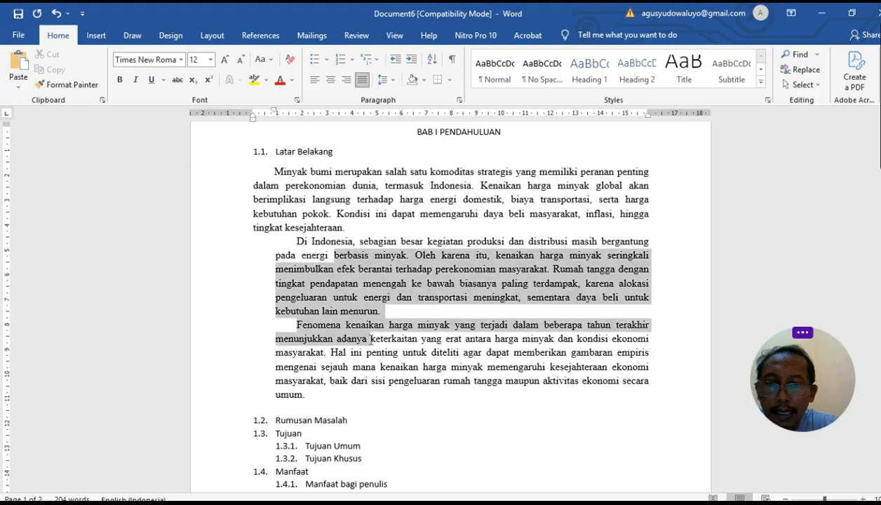
{"action": "left_click", "coordinate": [396, 62]}
{"action": "left_click", "coordinate": [454, 351]}
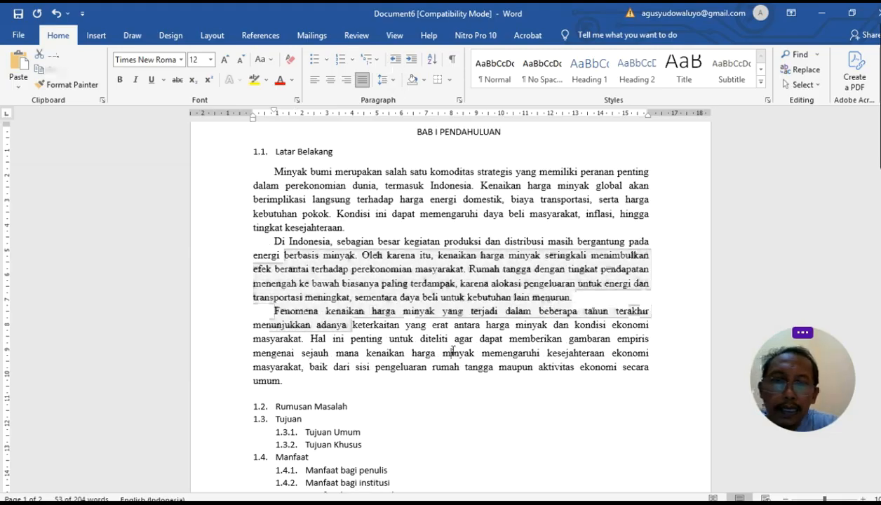
{"action": "left_click_drag", "start_coordinate": [368, 177], "coordinate": [379, 284]}
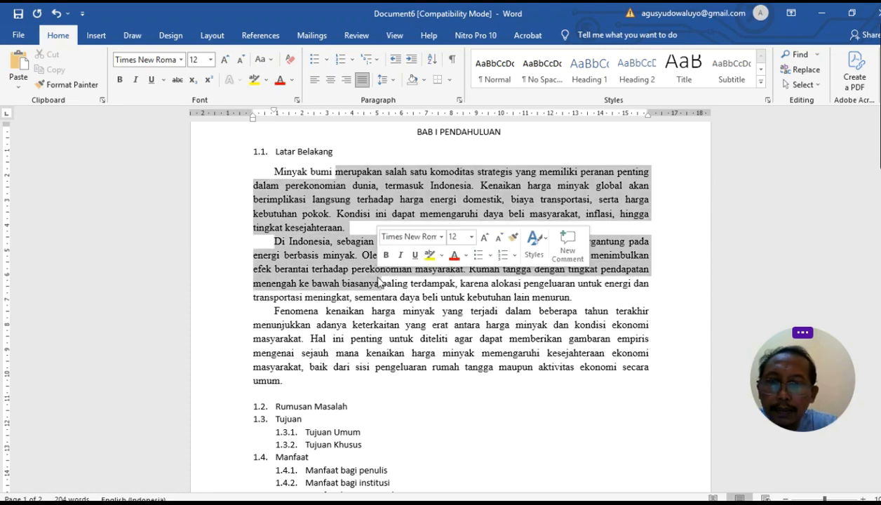
{"action": "left_click", "coordinate": [318, 383]}
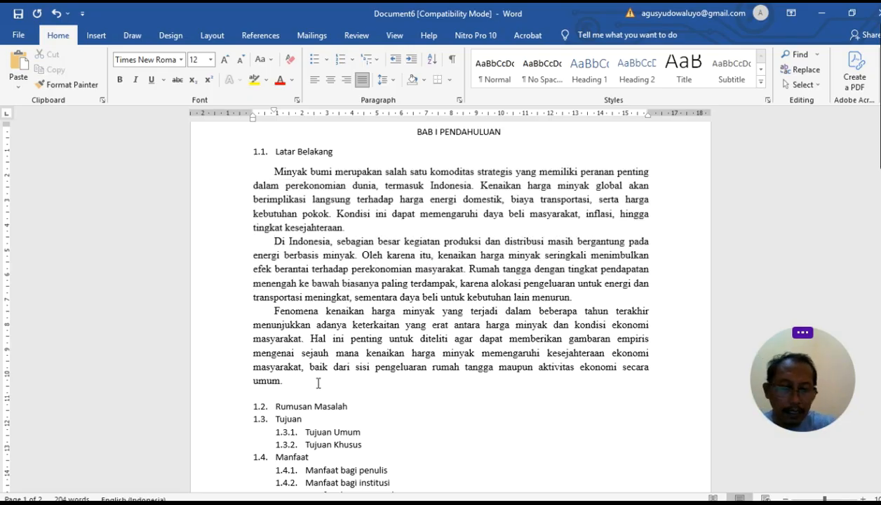
Step: Add an unnumbered line below Rumusan Masalah and insert the "Berdasarkan uraian latar belakang" sentence with its three research questions
{"action": "key", "text": "Down"}
{"action": "key", "text": "Down"}
{"action": "key", "text": "Down"}
{"action": "key", "text": "Down"}
{"action": "key", "text": "Down"}
{"action": "key", "text": "Down"}
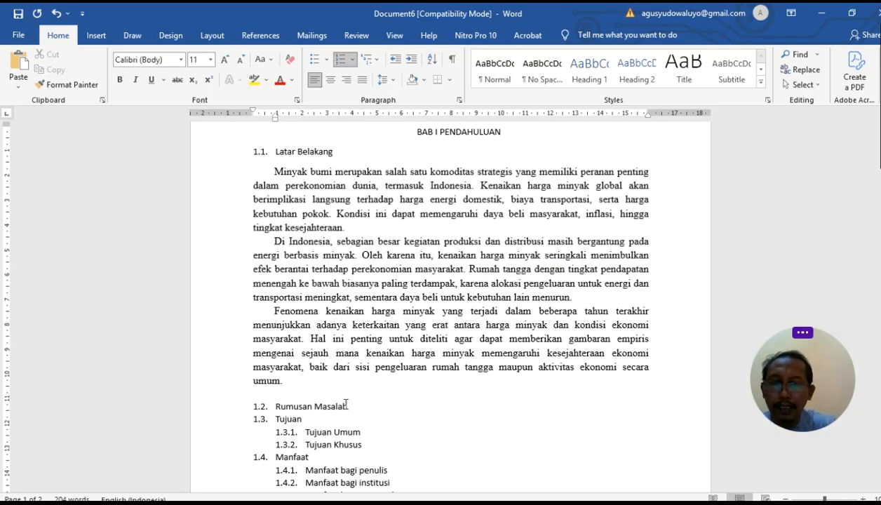
{"action": "key", "text": "Return"}
{"action": "key", "text": "BackSpace"}
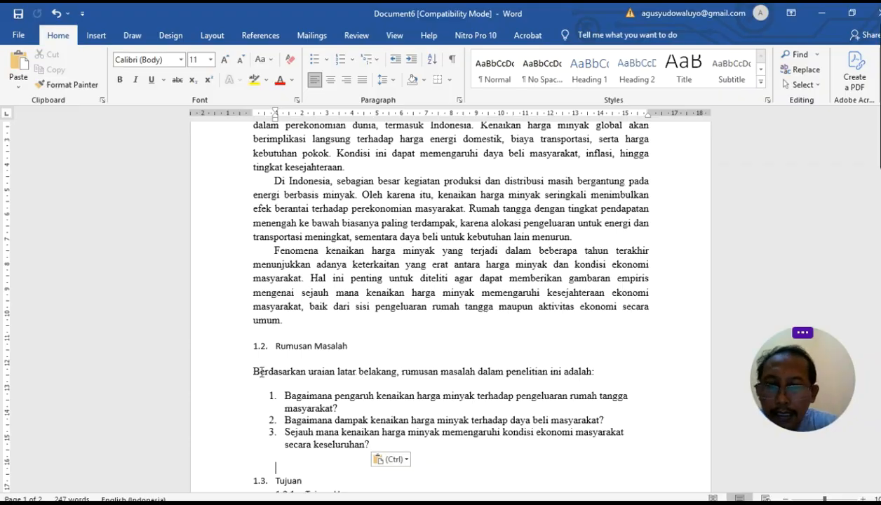
Step: Copy the Rumusan Masalah formatting onto the three research questions with Format Painter, demote them one list level and justify them
{"action": "left_click", "coordinate": [233, 353]}
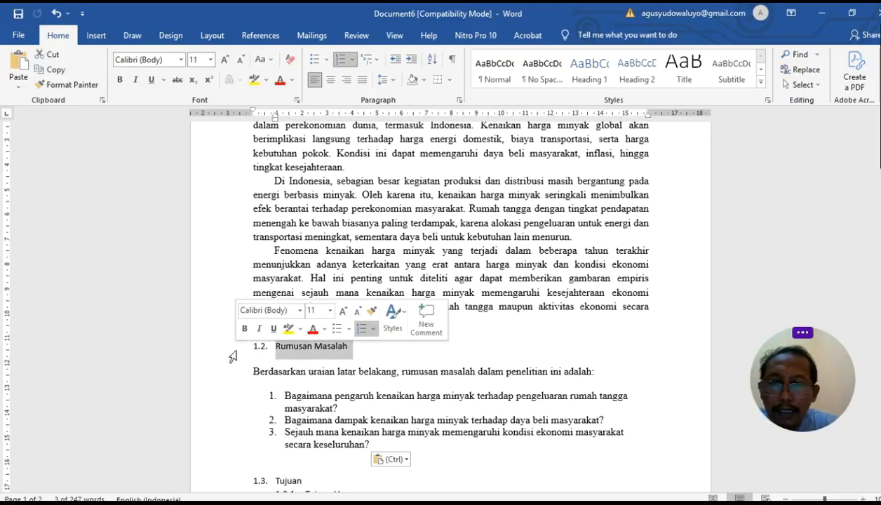
{"action": "left_click", "coordinate": [372, 318]}
{"action": "left_click_drag", "start_coordinate": [251, 396], "coordinate": [257, 447]}
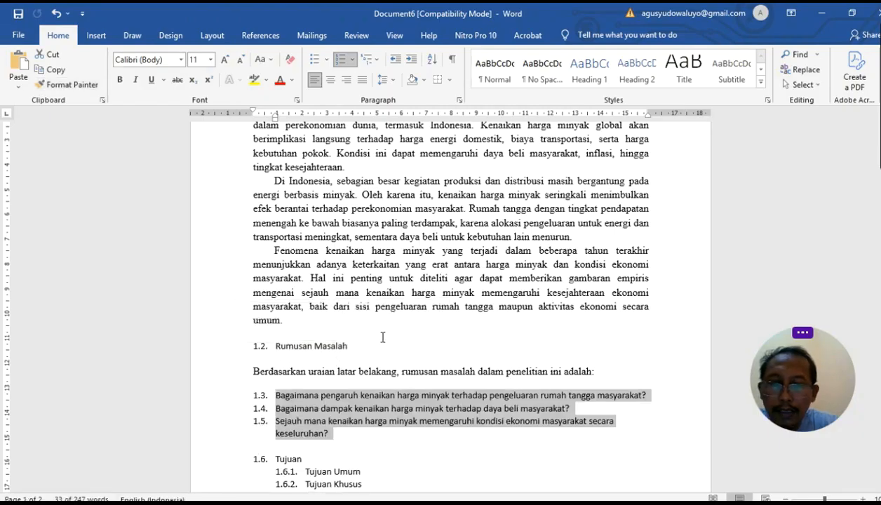
{"action": "left_click", "coordinate": [411, 64]}
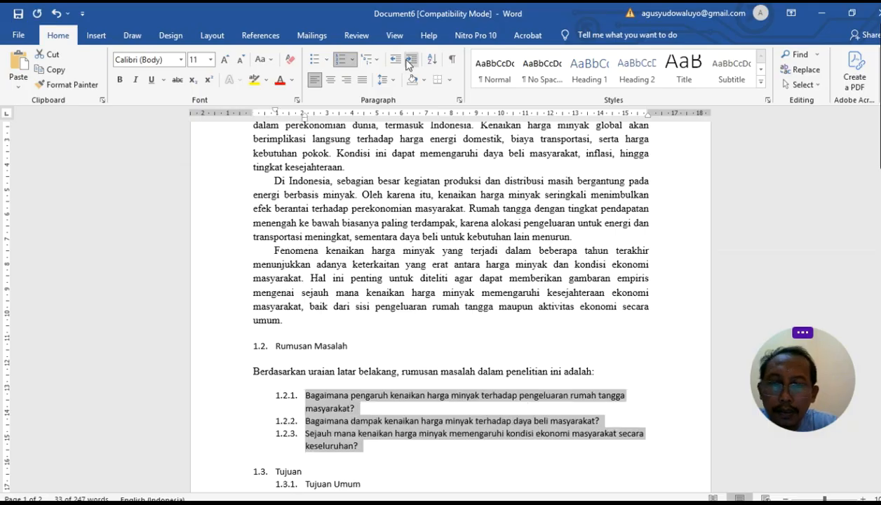
{"action": "left_click", "coordinate": [362, 80]}
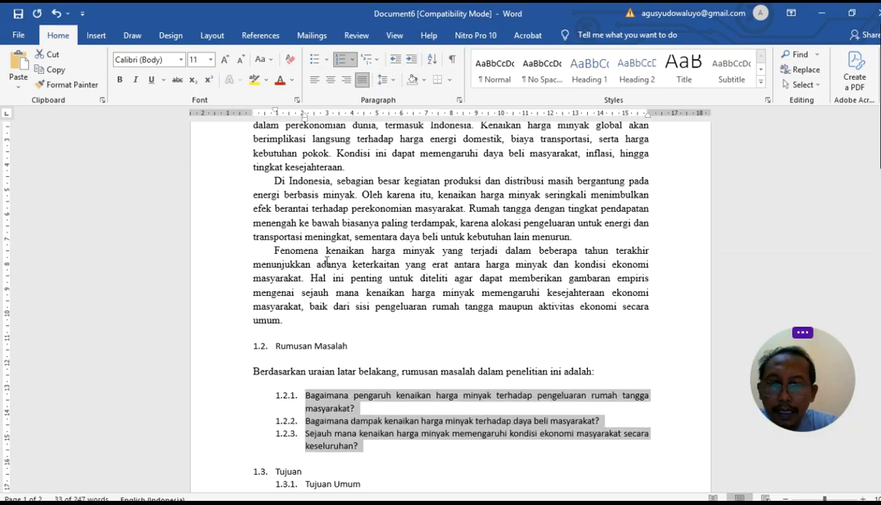
Step: Indent the "Berdasarkan uraian latar belakang" sentence by one level and remove the space before and after its paragraph
{"action": "left_click", "coordinate": [326, 371]}
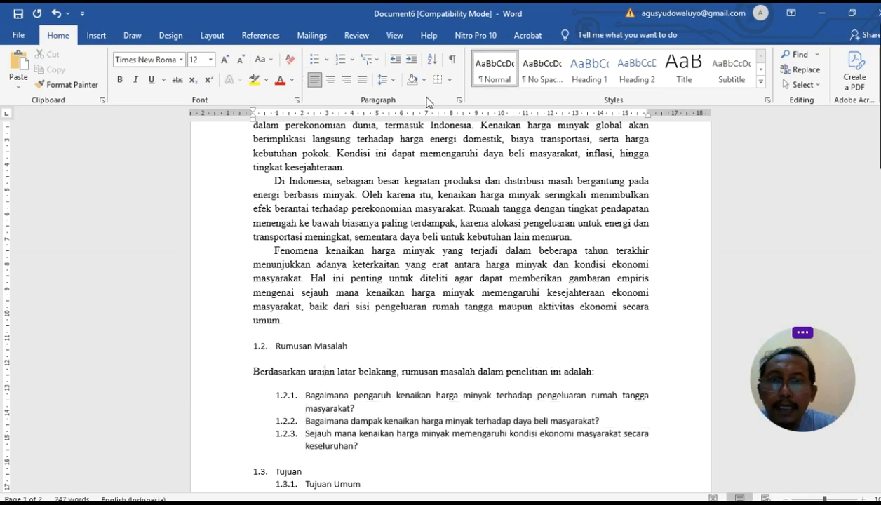
{"action": "left_click", "coordinate": [414, 65]}
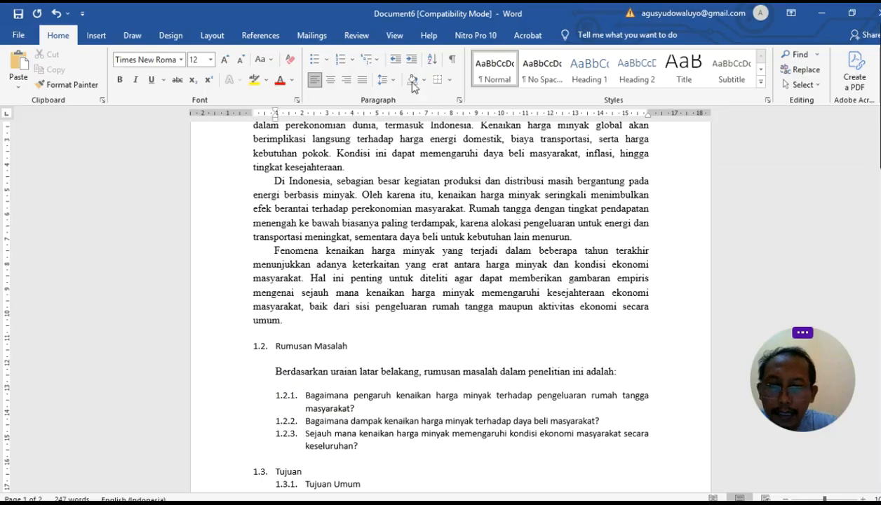
{"action": "left_click", "coordinate": [221, 370]}
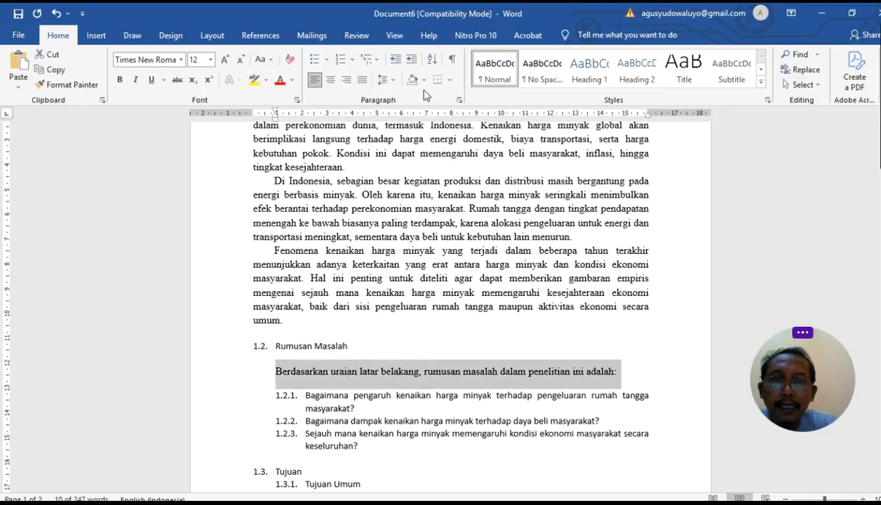
{"action": "left_click", "coordinate": [388, 80]}
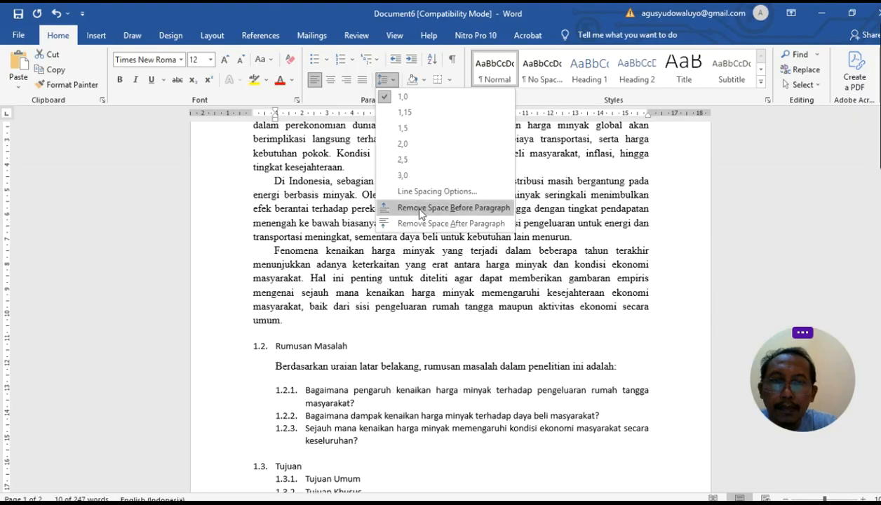
{"action": "left_click", "coordinate": [422, 208]}
{"action": "left_click", "coordinate": [388, 80]}
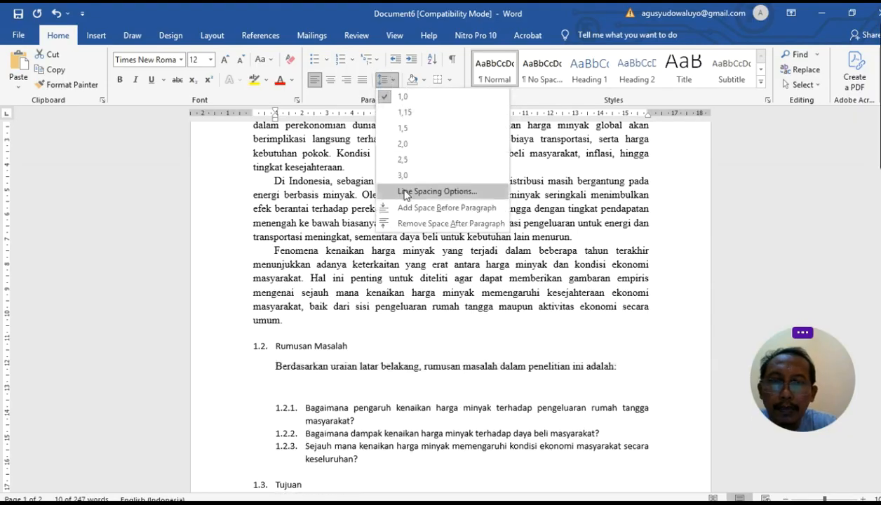
{"action": "left_click", "coordinate": [436, 223]}
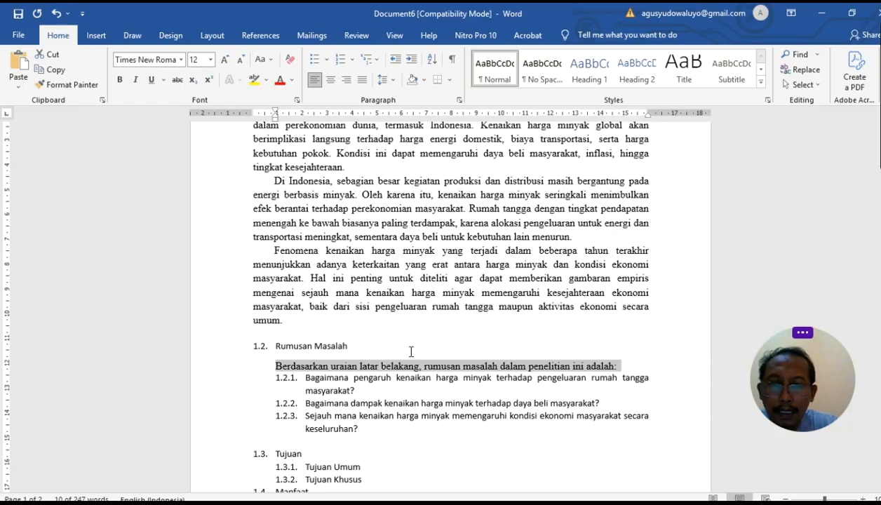
Step: Remove the space after the Rumusan Masalah heading paragraph
{"action": "left_click", "coordinate": [321, 348]}
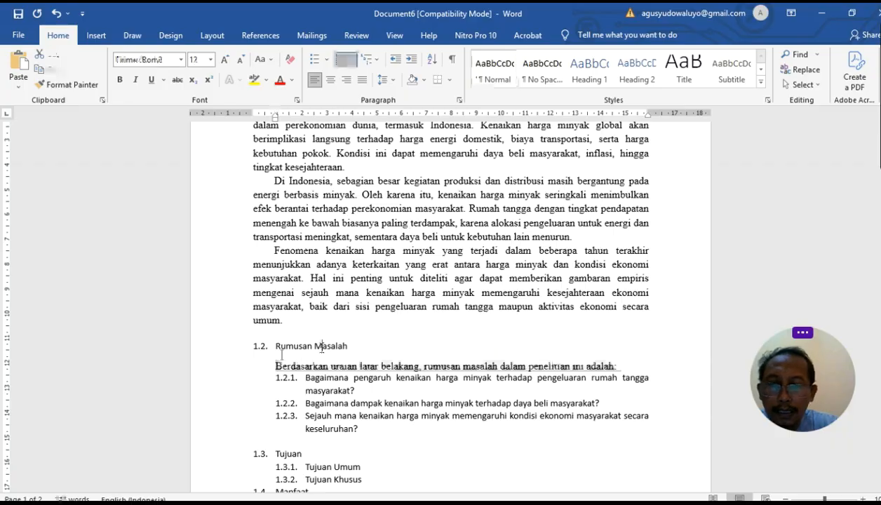
{"action": "left_click", "coordinate": [240, 351]}
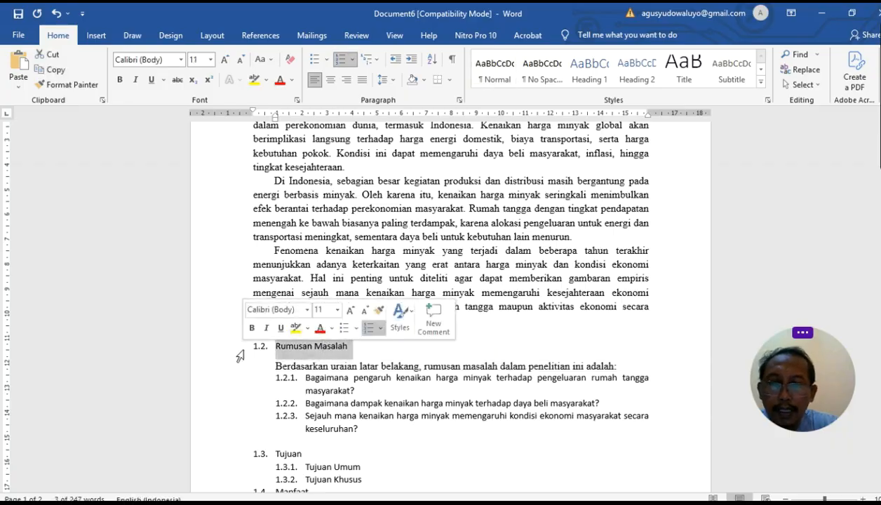
{"action": "left_click", "coordinate": [390, 80]}
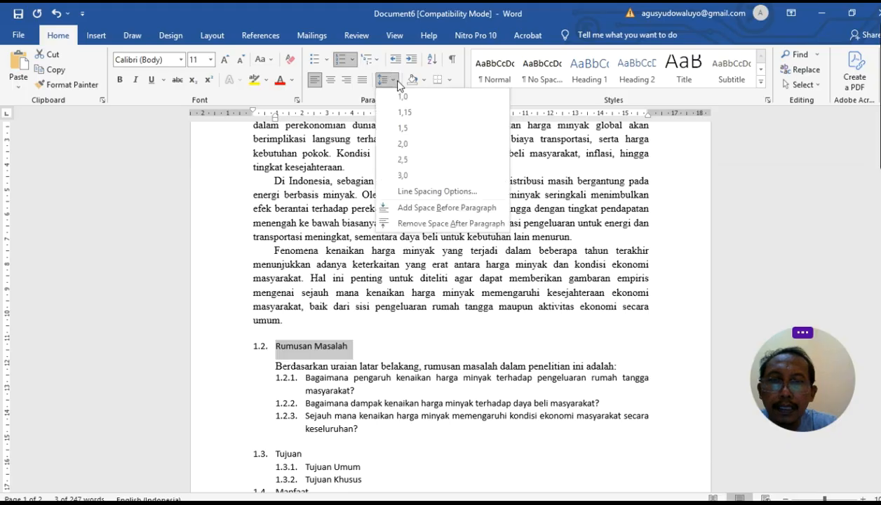
{"action": "left_click", "coordinate": [415, 223]}
{"action": "left_click", "coordinate": [349, 346]}
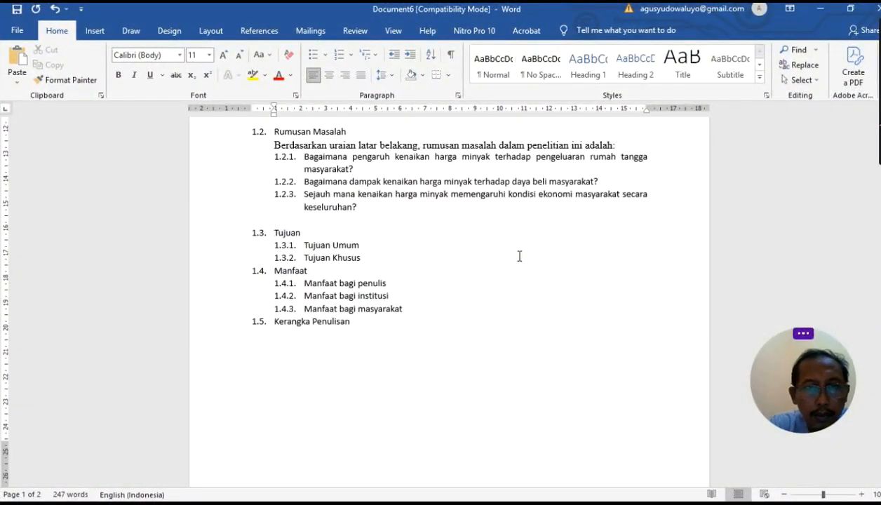
Step: Insert the "Tujuan umum dari penelitian ini" description as an unnumbered paragraph below Tujuan Umum and justify it
{"action": "left_click", "coordinate": [367, 244]}
{"action": "key", "text": "Return"}
{"action": "key", "text": "BackSpace"}
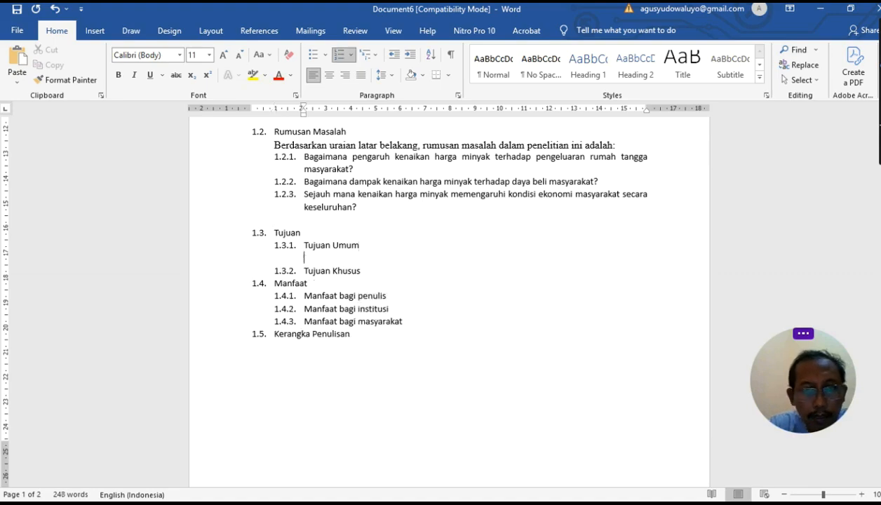
{"action": "type", "text": "Tujuan umum dari penelitian ini adalah untuk menganalisis dan memahami bagaimana kenaikan harga minyak memengaruhi kondisi ekonomi masyarakat, baik dari segi daya beli, biaya hidup, maupun stabilitas sosial-ekonomi."}
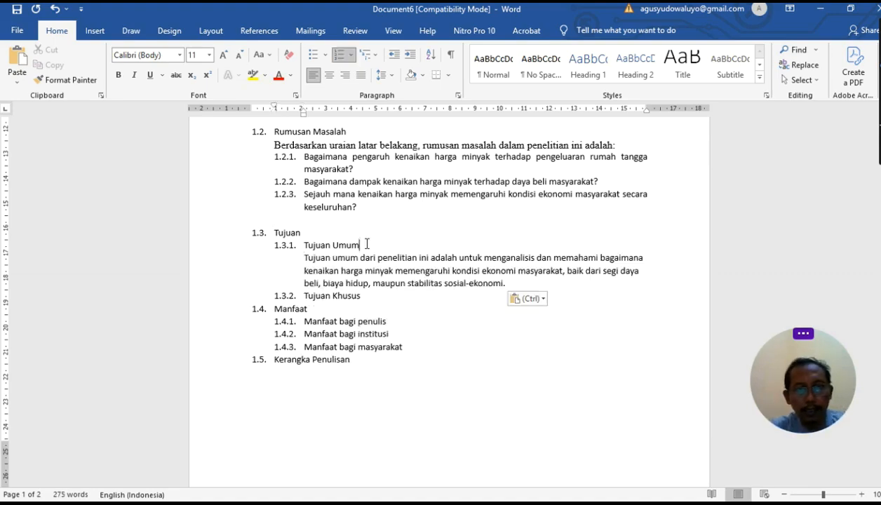
{"action": "left_click", "coordinate": [371, 259]}
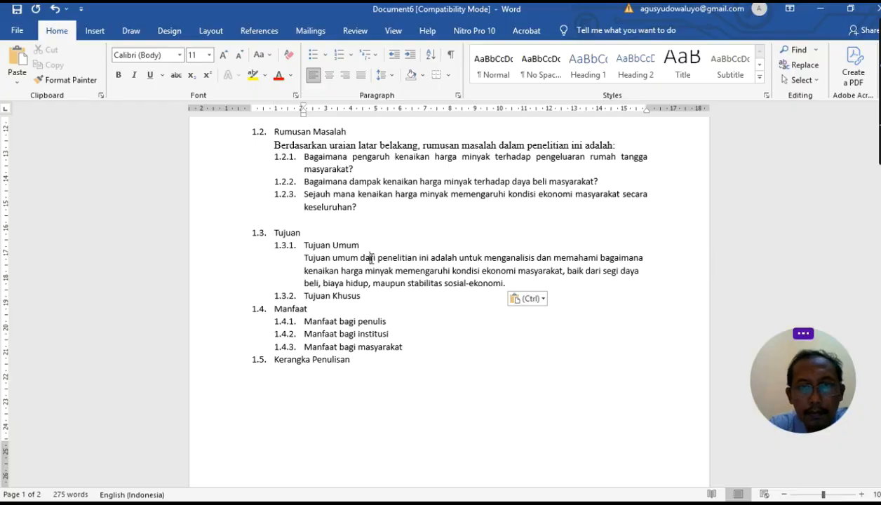
{"action": "left_click", "coordinate": [360, 75]}
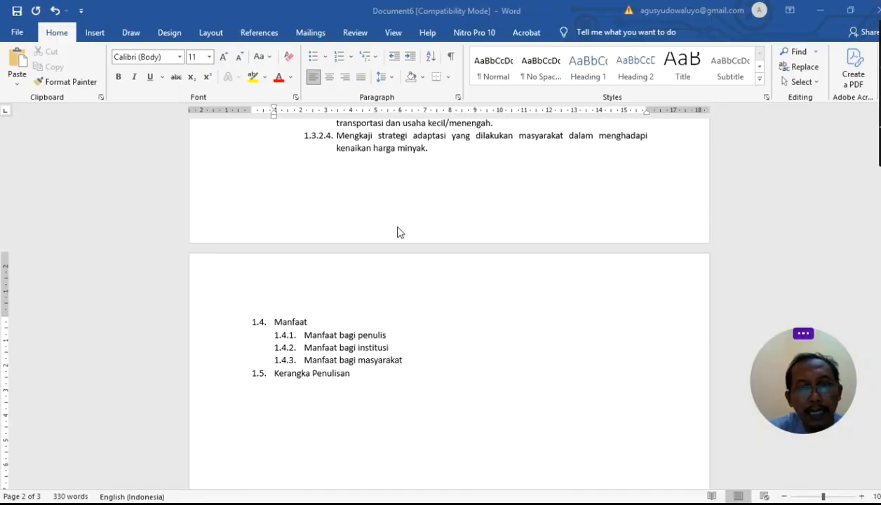
Step: Insert the Bab 1 Pendahuluan to Bab 5 Penutup chapter summaries below Kerangka Penulisan
{"action": "left_click", "coordinate": [360, 379]}
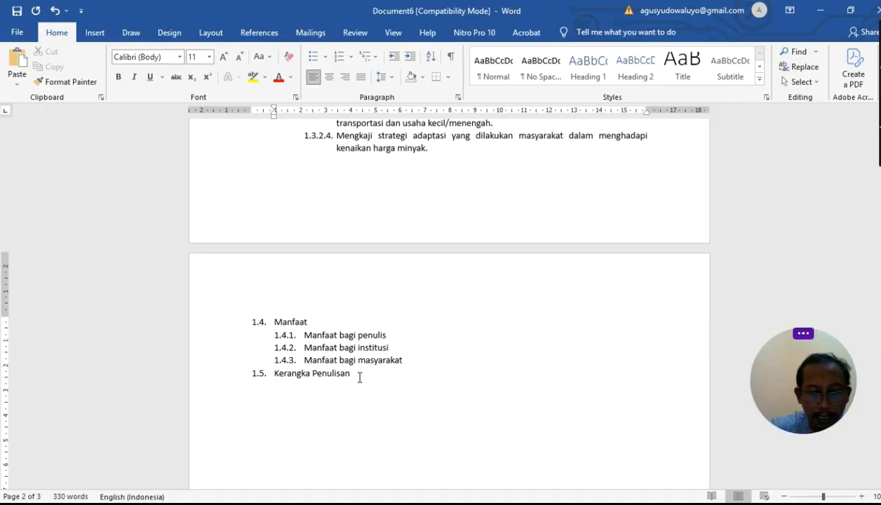
{"action": "type", "text": "• Bab 1 Pendahuluan memuat uraian mengenai latar belakang masalah, rumusan masalah, tujuan, dan manfaat dari penelitian ini, serta kerangka penulisan yang memberikan gambaran umum tentang isi skripsi secara keseluruhan. • Bab 2 Tinjauan Pustaka memuat landasan teori yang relevan, hasil-hasil penelitian terdahulu yang berkaitan dengan topik, serta kerangka konseptual yang menjadi dasar penelitian. • Bab 3 Metode Penelitian memuat jenis penelitian, populasi dan sampel, teknik pengumpulan data, serta teknik analisis data yang digunakan dalam penelitian ini. • Bab 4 Hasil dan Pembahasan memuat penyajian hasil analisis data dan interpretasi temuan yang diperoleh, serta pembahasan temuan tersebut dengan mengaitkannya pada teori dan penelitian terdahulu. • Bab 5 Penutup memuat kesimpulan dari seluruh rangkaian penelitian dan memberikan saran serta rekomendasi yang relevan berdasarkan temuan penelitian."}
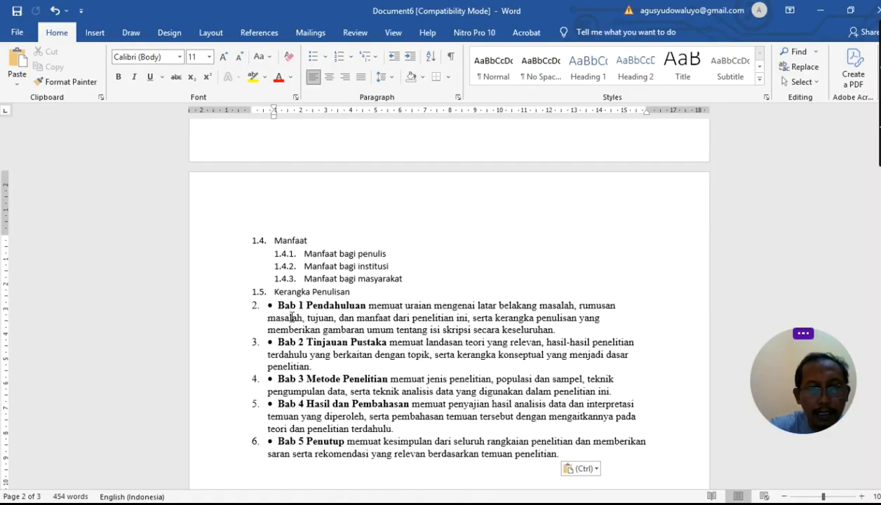
Step: Remove the number and bullet from the Bab 1 Pendahuluan summary and decrease its indent to the page margin
{"action": "left_click", "coordinate": [279, 305]}
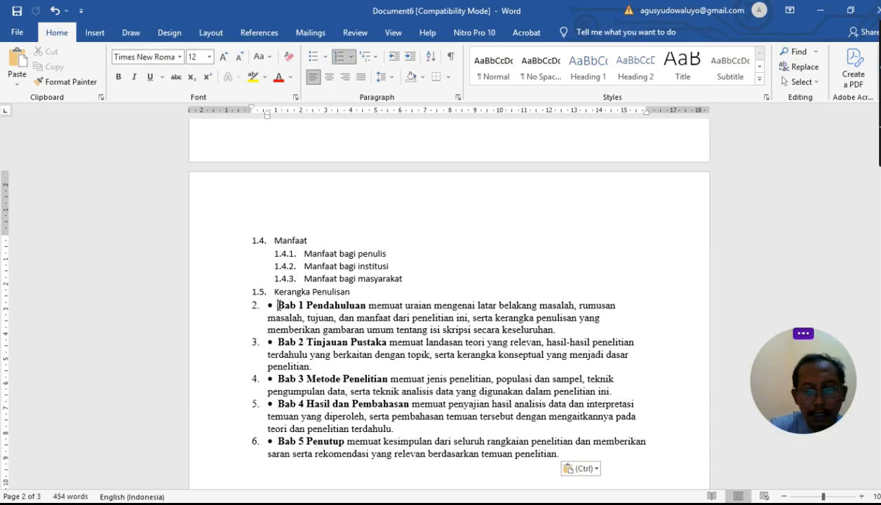
{"action": "key", "text": "BackSpace"}
{"action": "key", "text": "BackSpace"}
{"action": "key", "text": "BackSpace"}
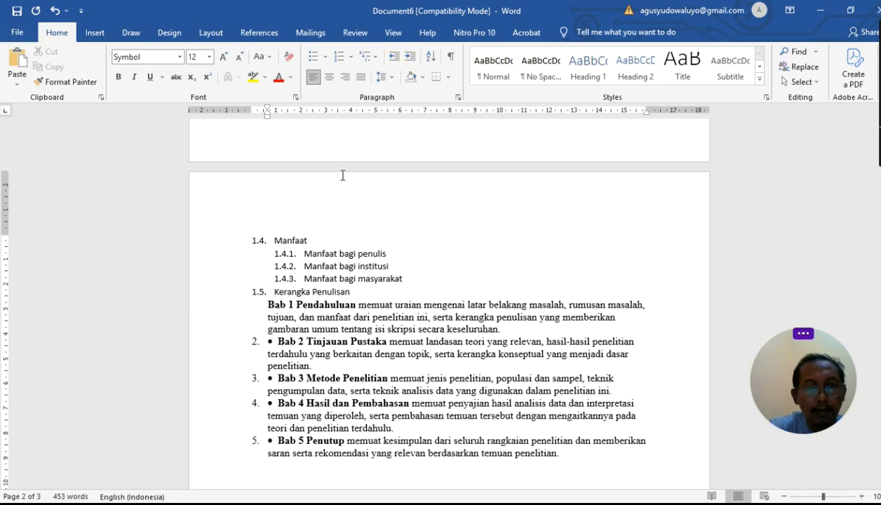
{"action": "left_click", "coordinate": [394, 59]}
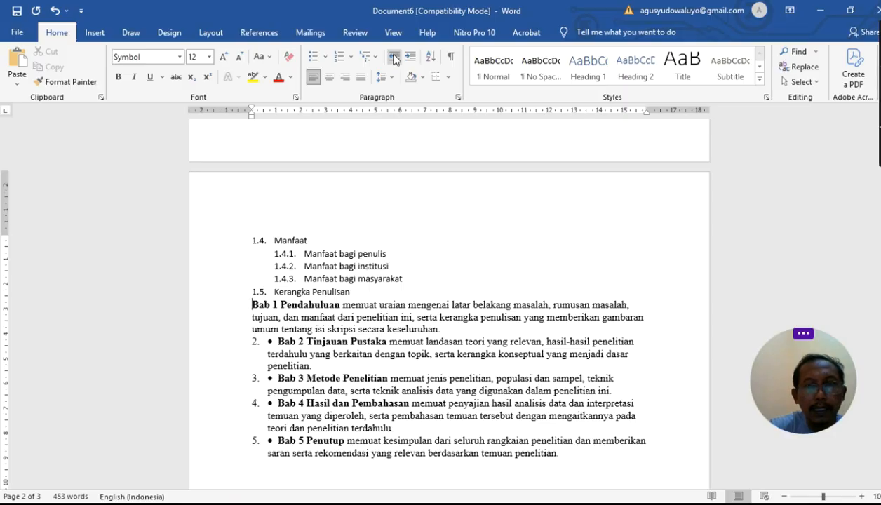
Step: Justify the Bab 1 Pendahuluan summary and give it a hanging indent of 1,27 cm
{"action": "left_click", "coordinate": [359, 78]}
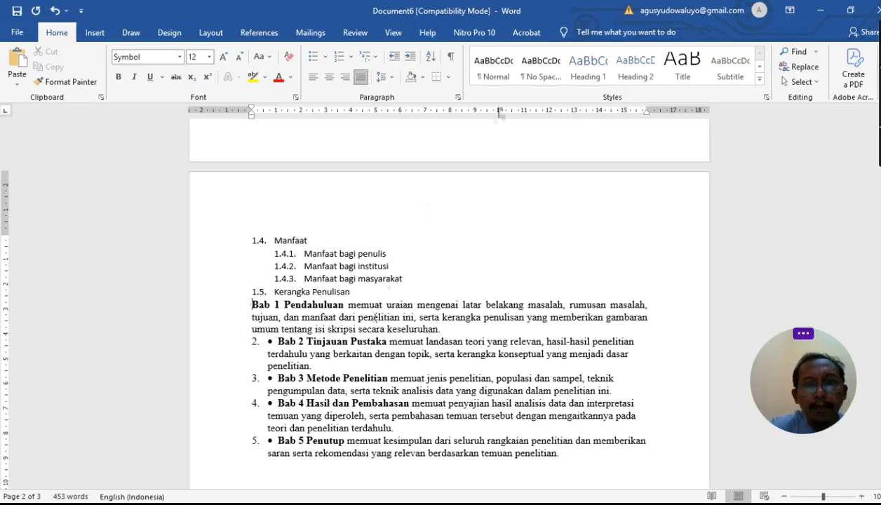
{"action": "left_click", "coordinate": [458, 97]}
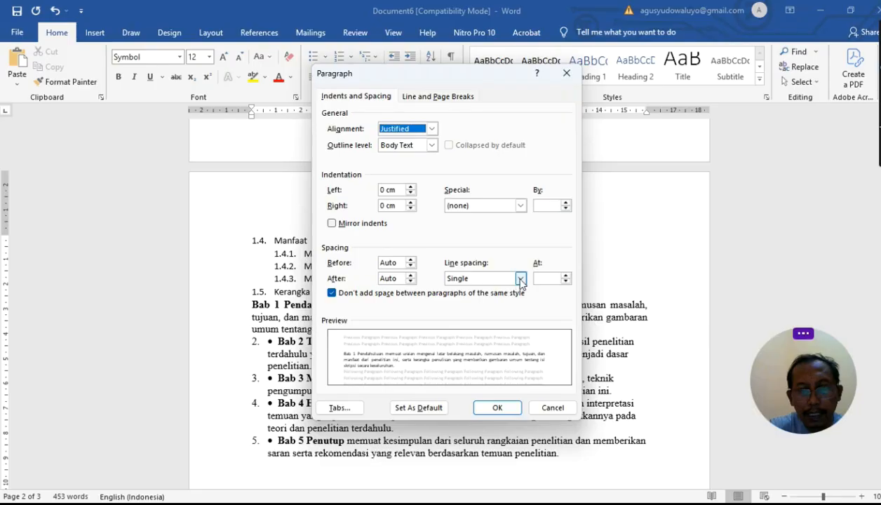
{"action": "left_click", "coordinate": [521, 279]}
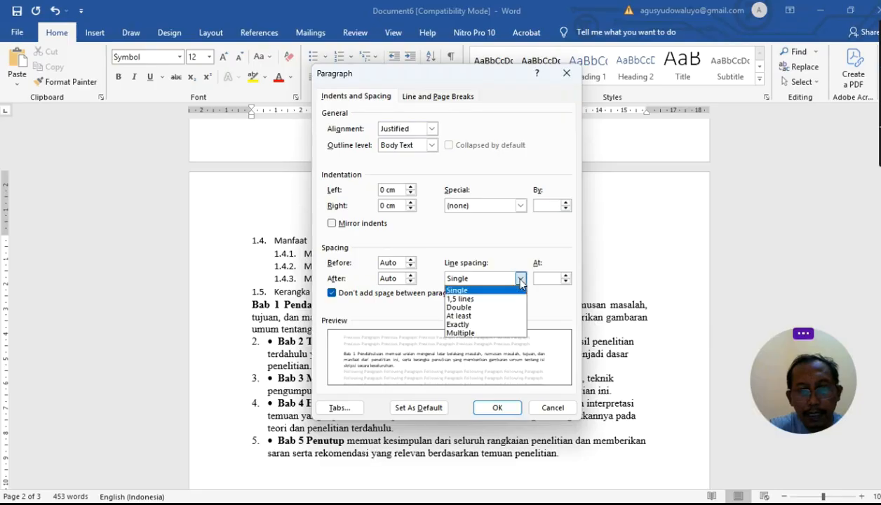
{"action": "left_click", "coordinate": [521, 206]}
{"action": "left_click", "coordinate": [521, 205]}
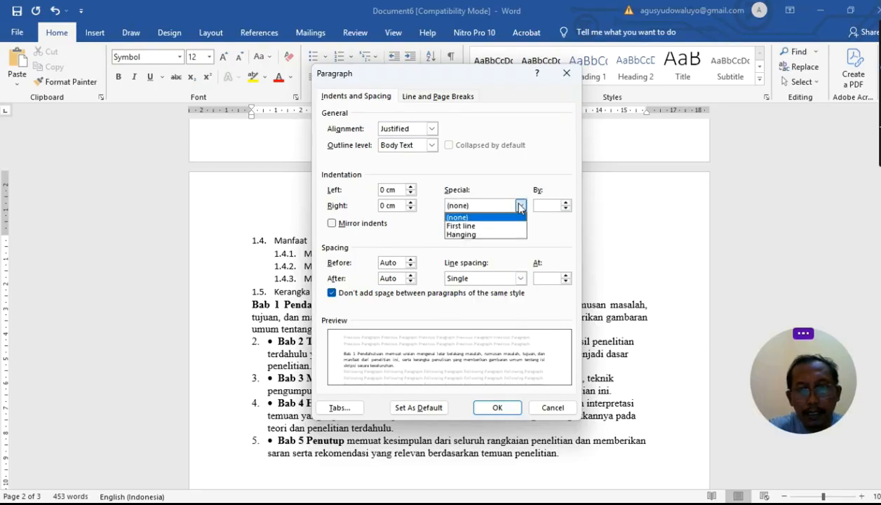
{"action": "left_click", "coordinate": [499, 226]}
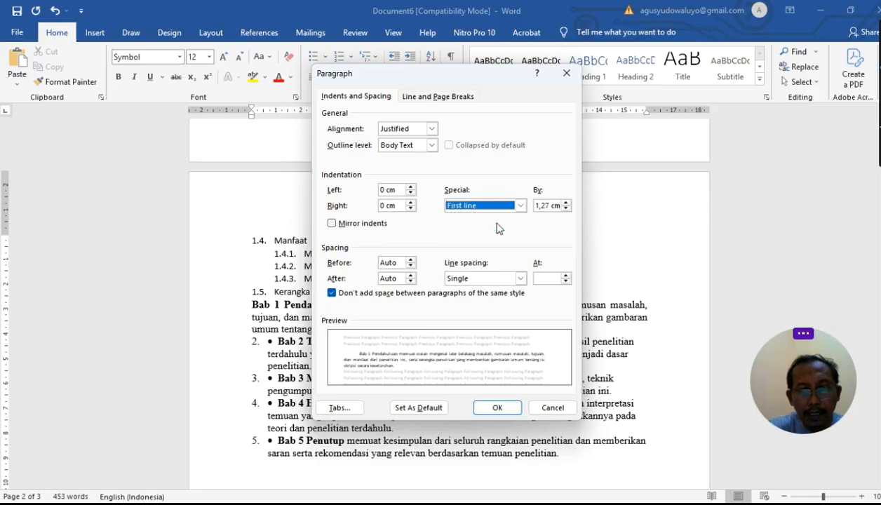
{"action": "left_click", "coordinate": [521, 205]}
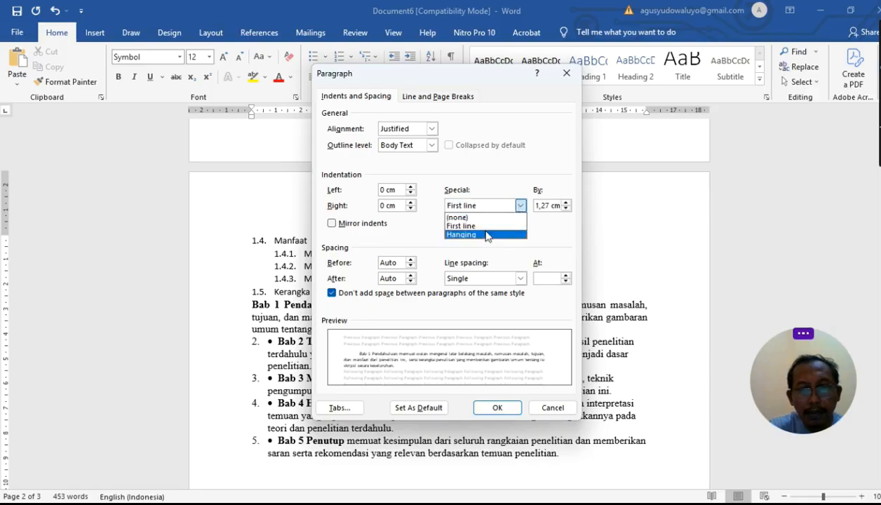
{"action": "left_click", "coordinate": [487, 235]}
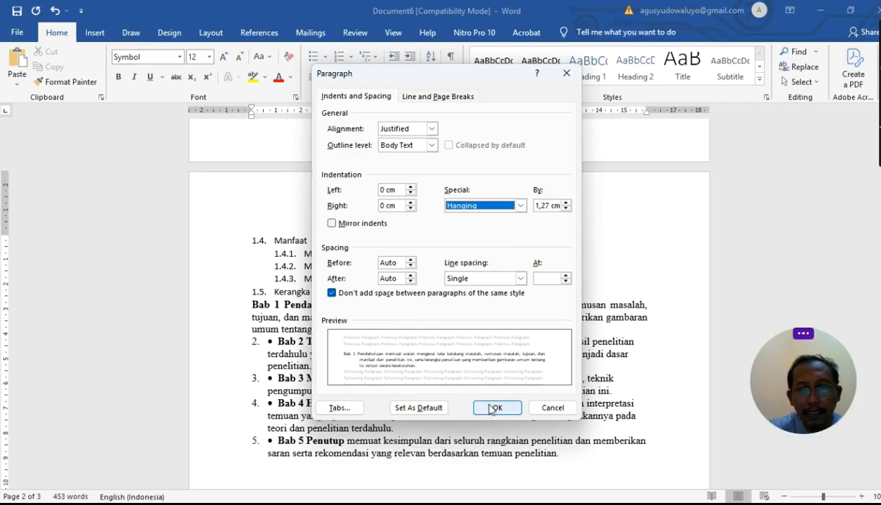
{"action": "left_click", "coordinate": [494, 410]}
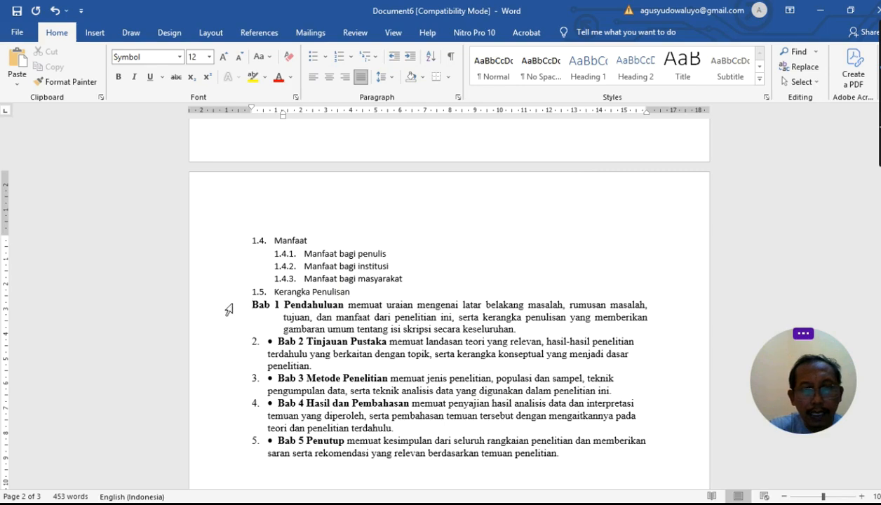
Step: Copy the Bab 1 summary's formatting to the Bab 2 to Bab 5 summaries and remove their bold
{"action": "left_click_drag", "start_coordinate": [229, 310], "coordinate": [229, 332]}
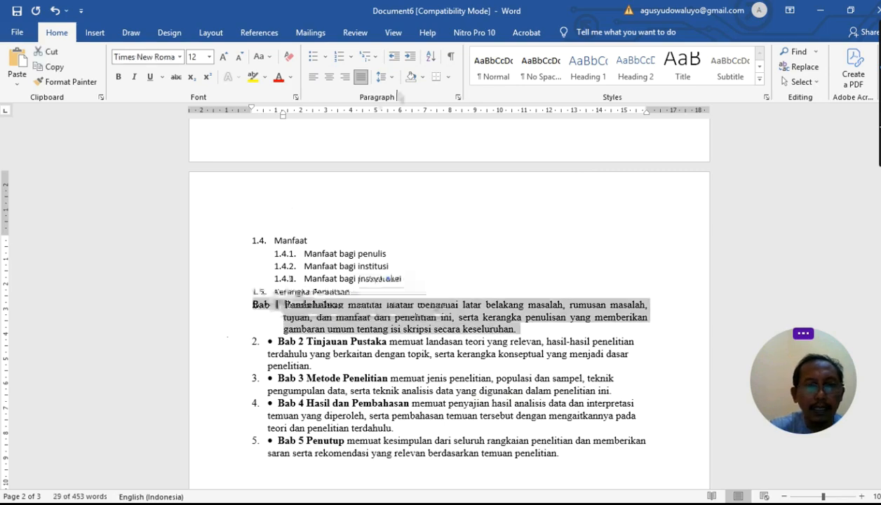
{"action": "left_click", "coordinate": [66, 82]}
{"action": "left_click_drag", "start_coordinate": [236, 346], "coordinate": [250, 449]}
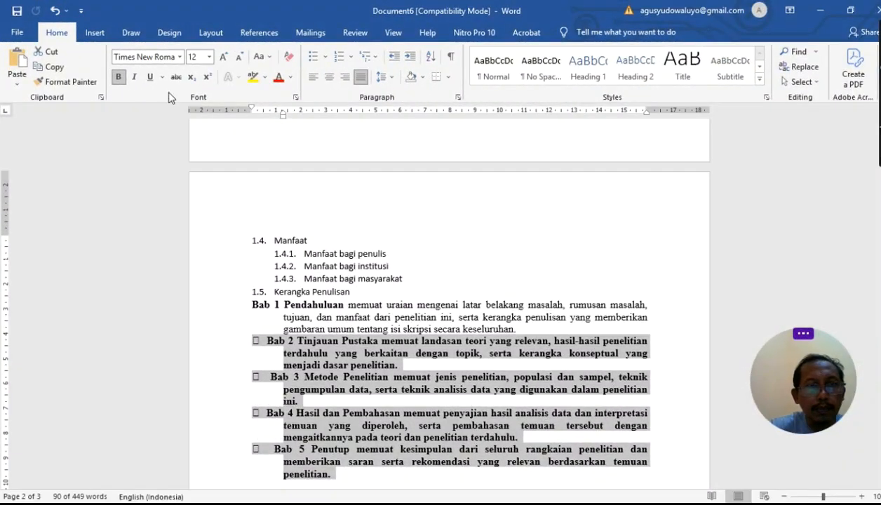
{"action": "left_click", "coordinate": [118, 76]}
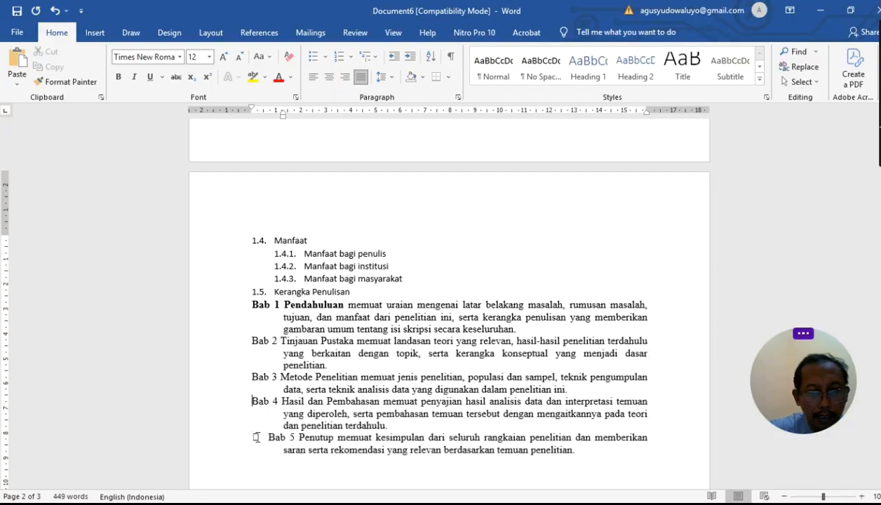
Step: Delete the leftover bullet symbols and spaces in front of the remaining chapter summaries down to Bab 5 Penutup
{"action": "key", "text": "BackSpace"}
{"action": "key", "text": "BackSpace"}
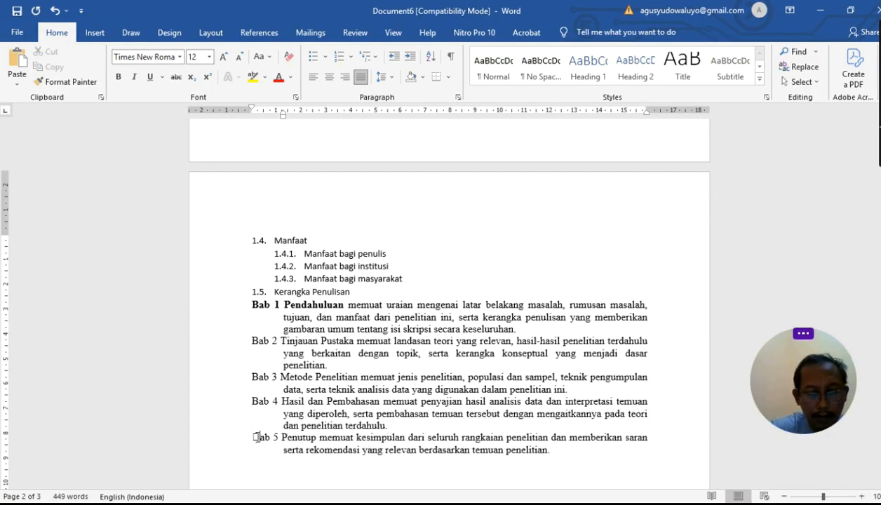
{"action": "key", "text": "ctrl+z"}
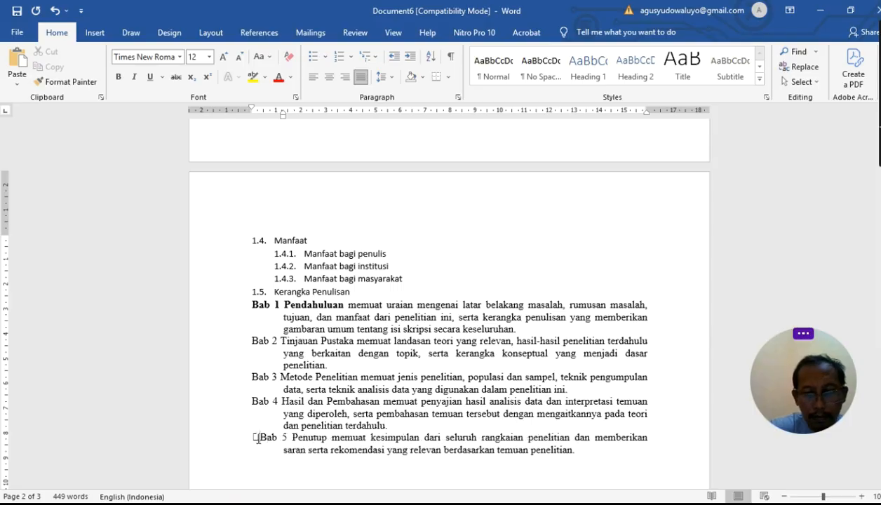
{"action": "key", "text": "BackSpace"}
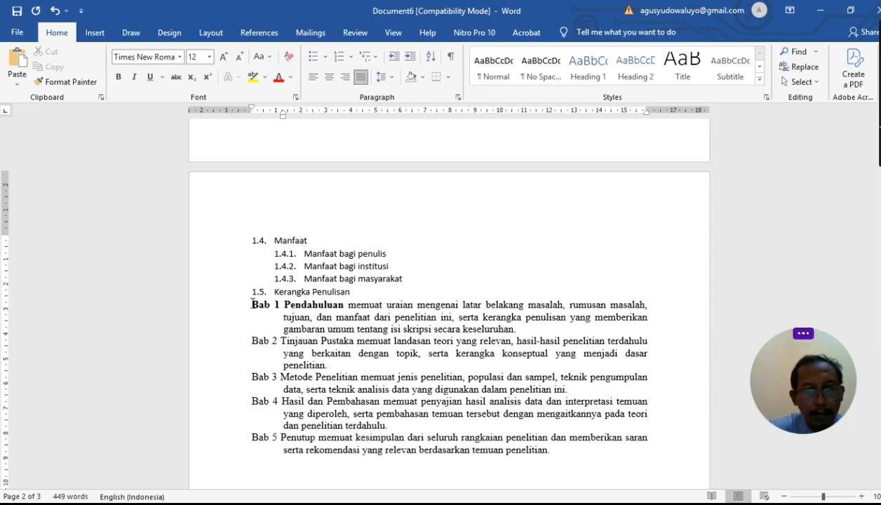
Step: Remove the bold from the words Bab 1 Pendahuluan, keeping the summary's indent at the page margin
{"action": "left_click_drag", "start_coordinate": [253, 305], "coordinate": [345, 304]}
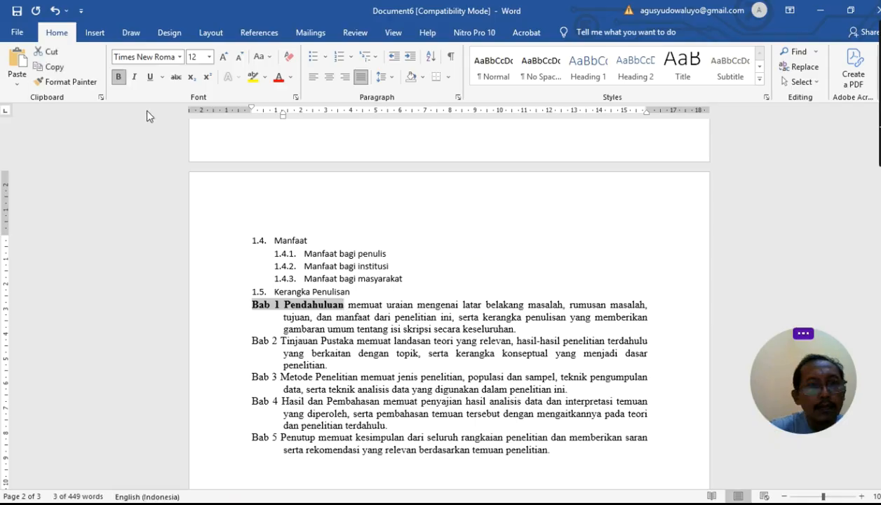
{"action": "left_click", "coordinate": [118, 76]}
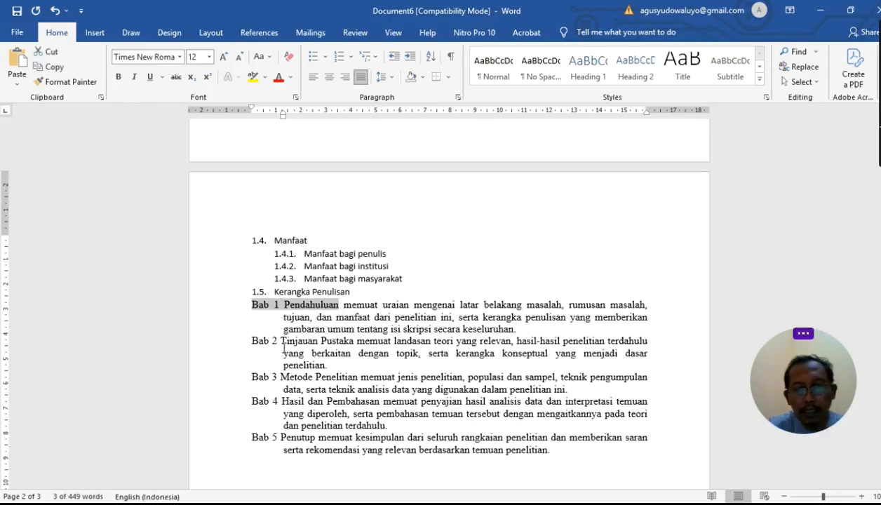
{"action": "left_click", "coordinate": [411, 61]}
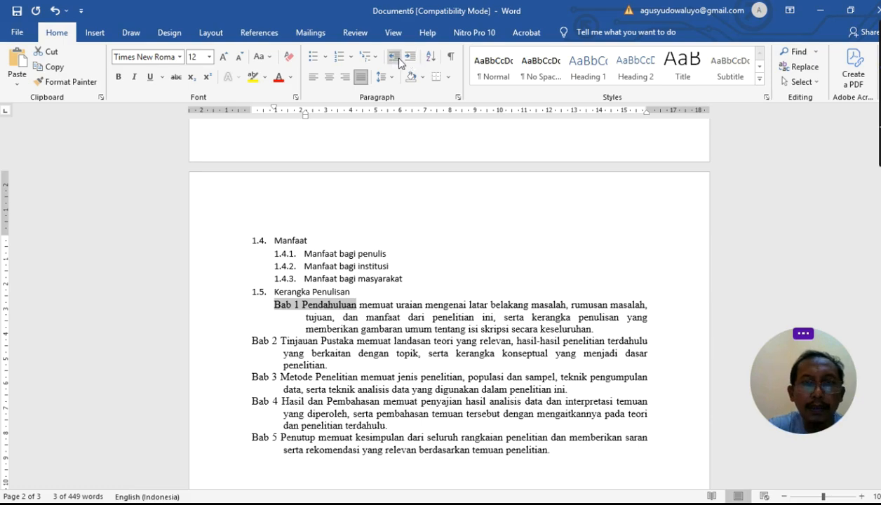
{"action": "left_click", "coordinate": [395, 59]}
Step: Set the text of the whole document to the Calibri (Body) font at size 11
{"action": "left_click", "coordinate": [351, 312]}
{"action": "key", "text": "ctrl+a"}
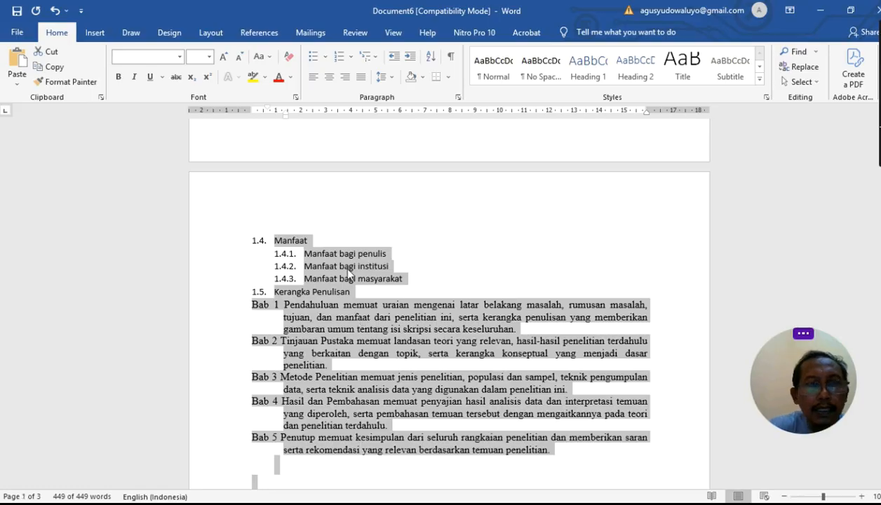
{"action": "left_click", "coordinate": [181, 59]}
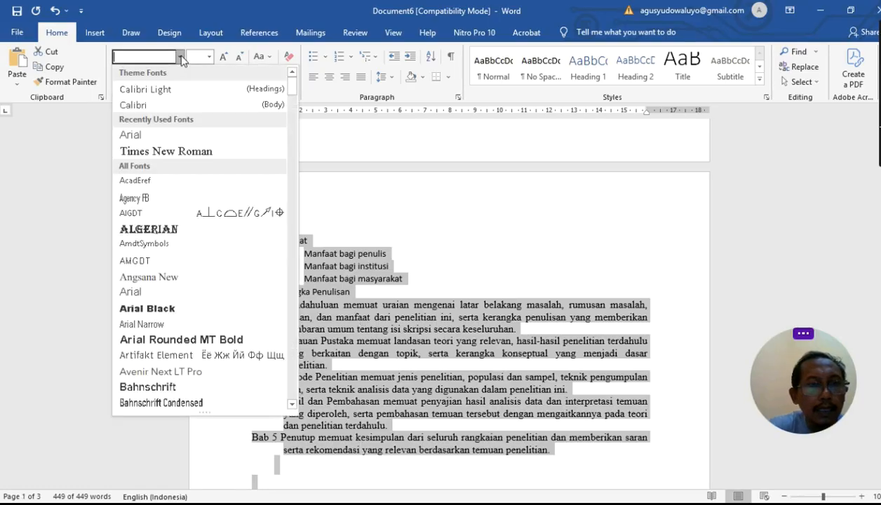
{"action": "left_click", "coordinate": [114, 137]}
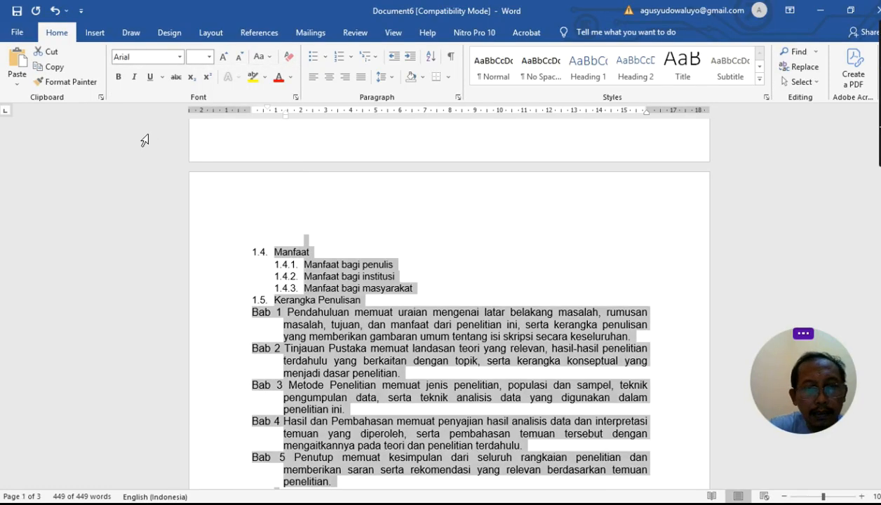
{"action": "left_click", "coordinate": [181, 57]}
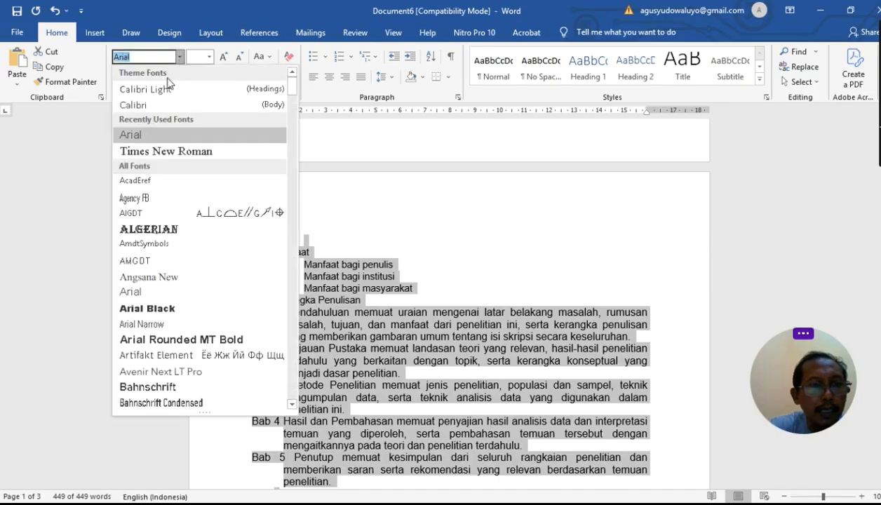
{"action": "left_click", "coordinate": [154, 107]}
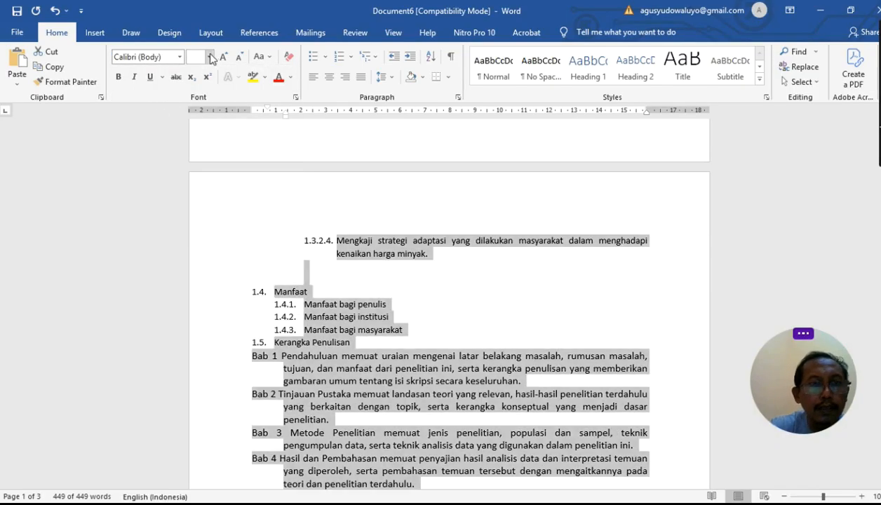
{"action": "left_click", "coordinate": [210, 59]}
{"action": "left_click", "coordinate": [201, 116]}
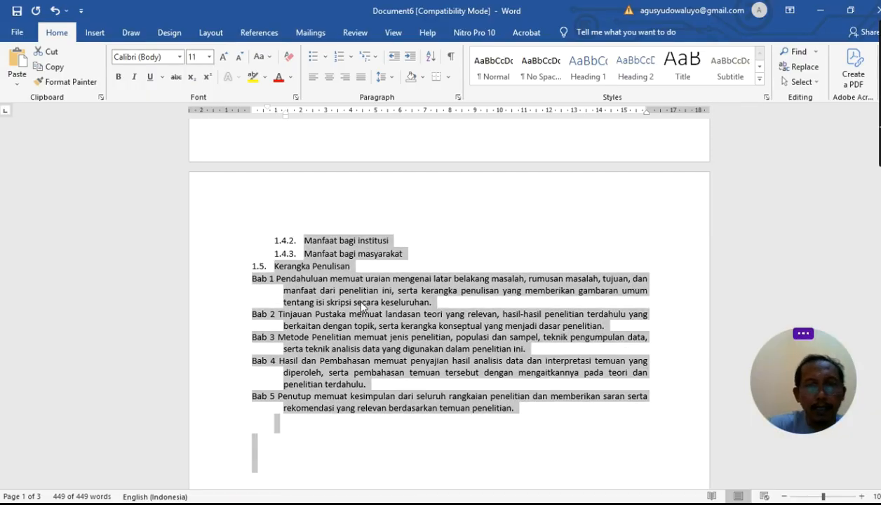
{"action": "left_click", "coordinate": [392, 78]}
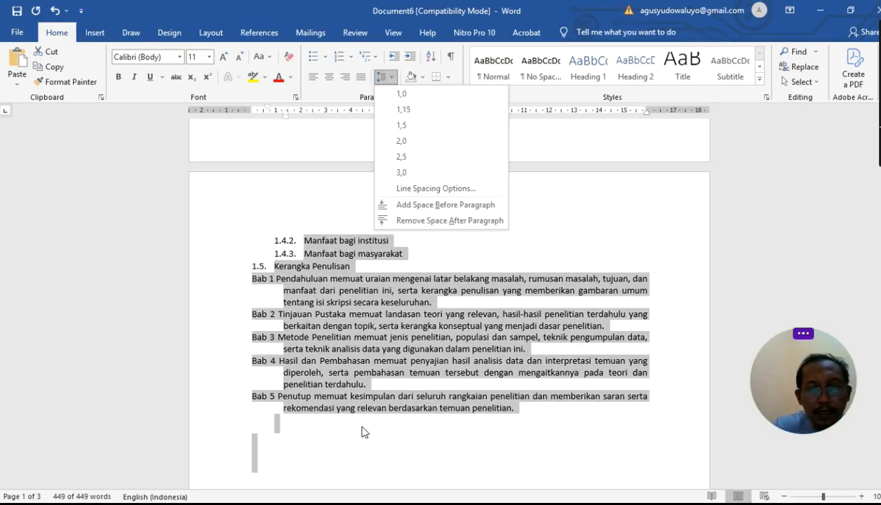
{"action": "left_click", "coordinate": [362, 428]}
{"action": "left_click", "coordinate": [507, 416]}
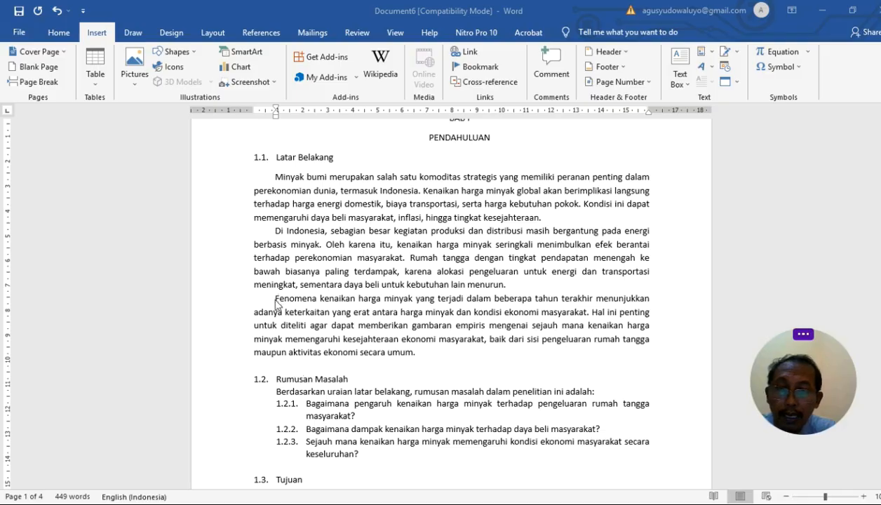
Step: Duplicate the "Fenomena kenaikan harga minyak" paragraph directly below itself at the end of Latar Belakang
{"action": "left_click_drag", "start_coordinate": [276, 300], "coordinate": [426, 350]}
{"action": "key", "text": "ctrl+c"}
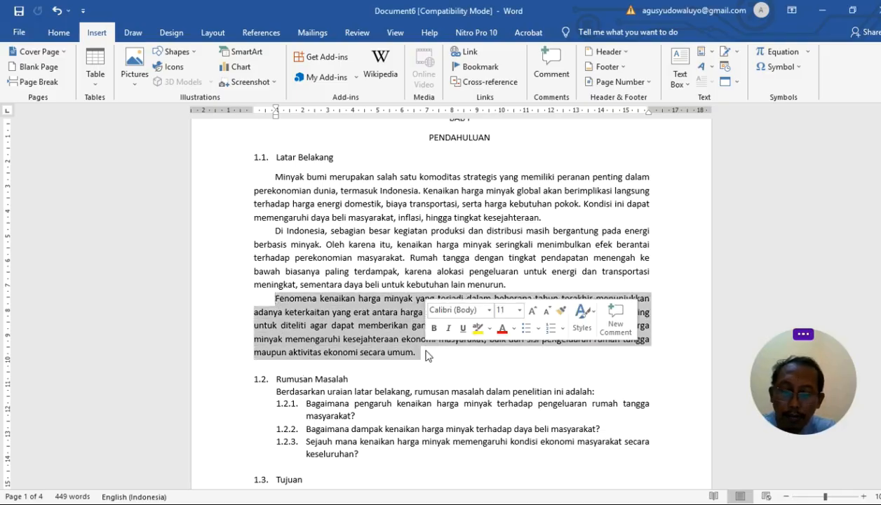
{"action": "left_click", "coordinate": [428, 354]}
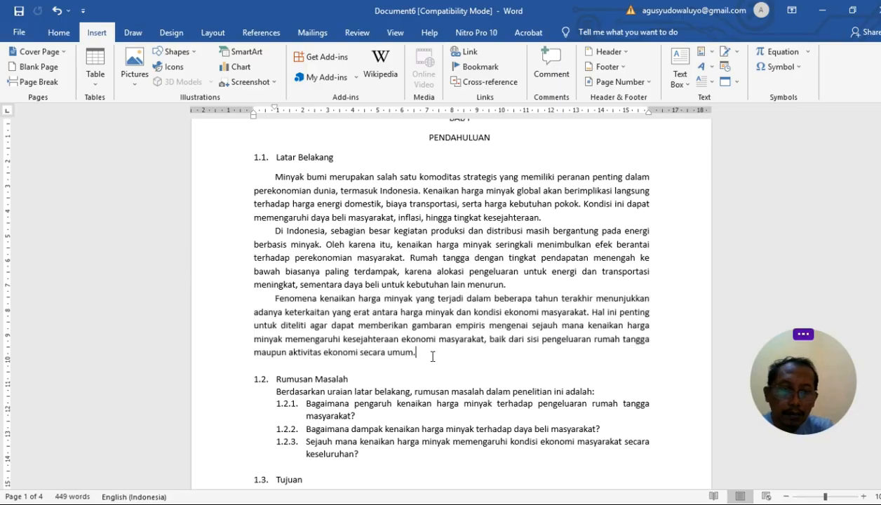
{"action": "key", "text": "Return"}
{"action": "key", "text": "ctrl+v"}
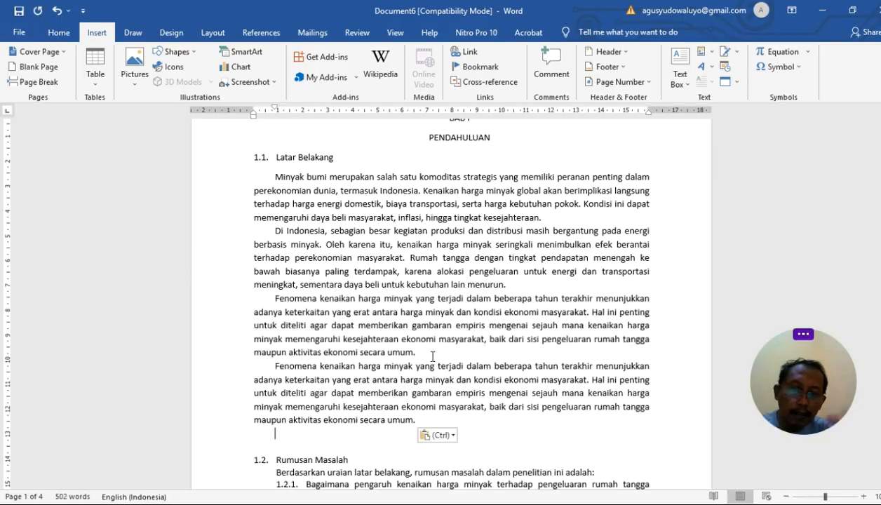
Step: Review the pages to see how the added paragraph shifts the following sections and page boundaries
{"action": "key", "text": "Page_Down"}
{"action": "key", "text": "Page_Down"}
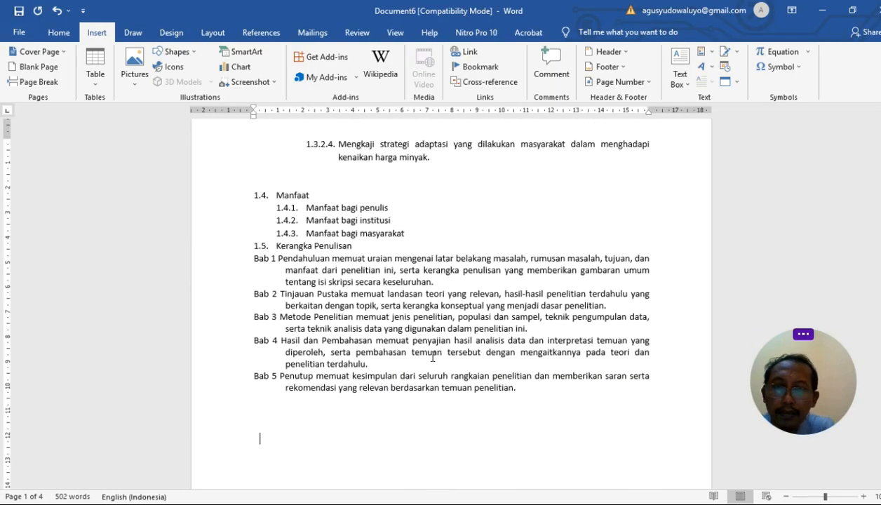
{"action": "key", "text": "Page_Up"}
{"action": "key", "text": "Page_Down"}
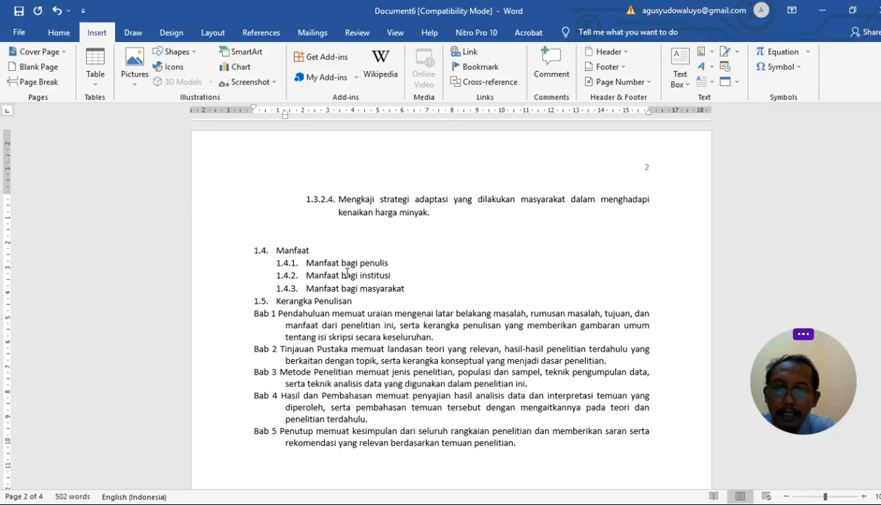
{"action": "key", "text": "Page_Up"}
{"action": "key", "text": "Page_Up"}
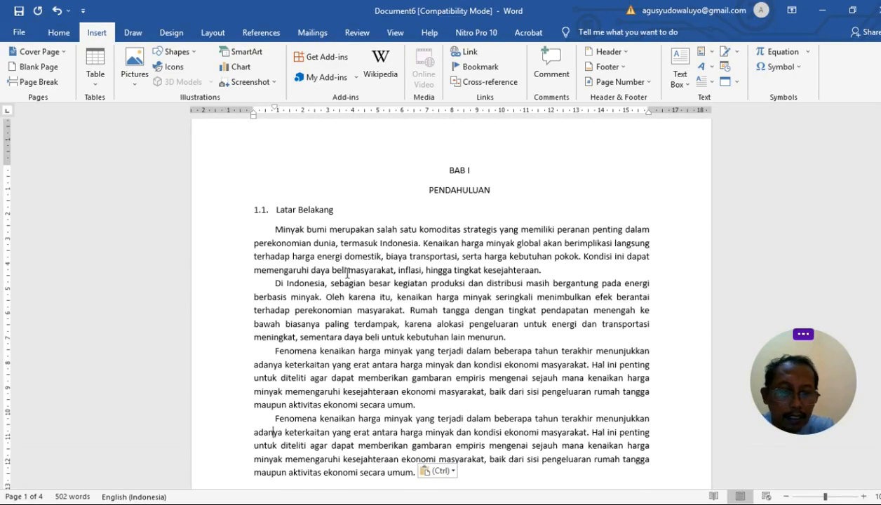
{"action": "key", "text": "Down"}
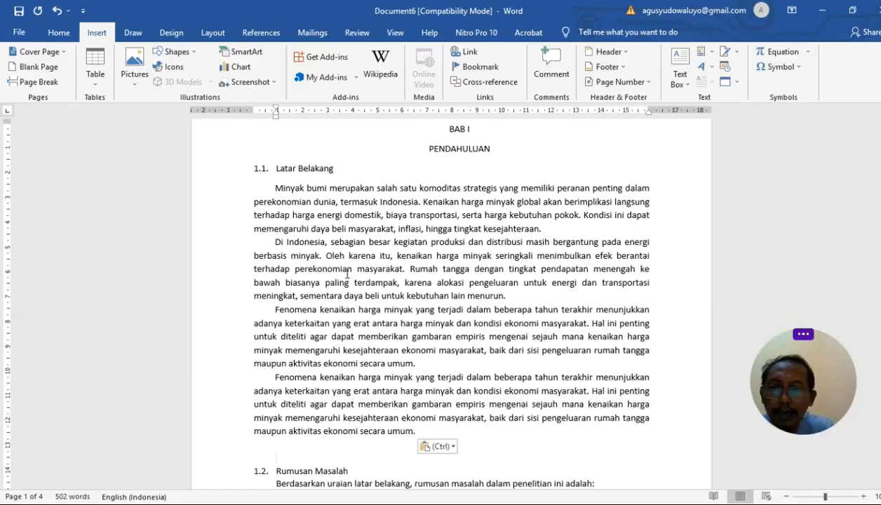
Step: Insert a page break in front of the Rumusan Masalah heading
{"action": "left_click", "coordinate": [275, 471]}
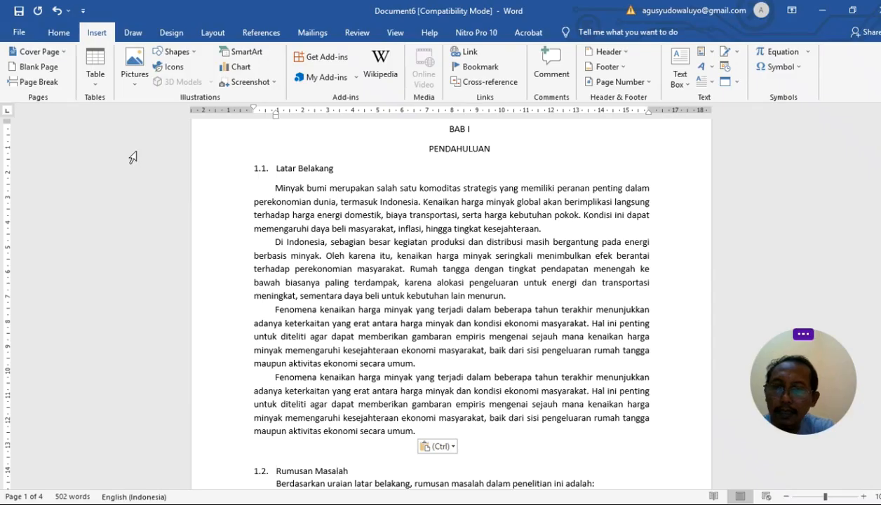
{"action": "left_click", "coordinate": [54, 83]}
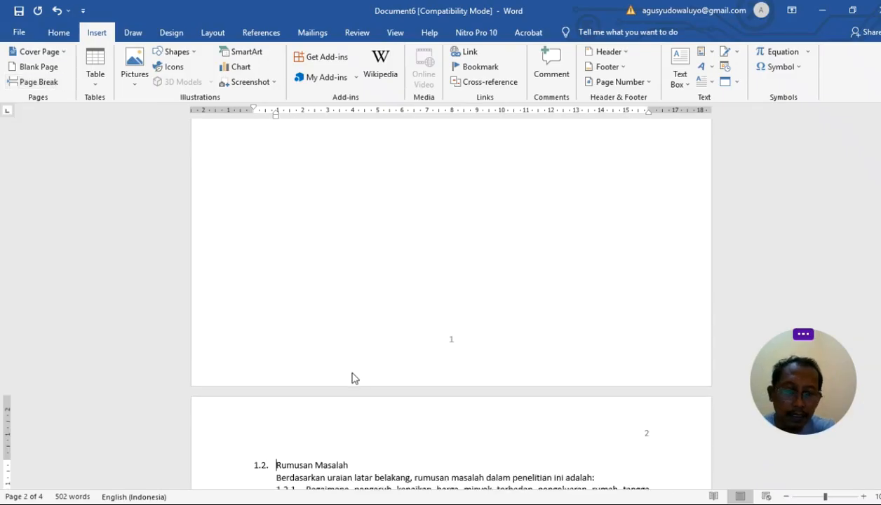
Step: Delete the duplicated "Fenomena kenaikan harga minyak" paragraph at the end of Latar Belakang
{"action": "scroll", "coordinate": [355, 378], "scroll_direction": "up", "scroll_amount": 5}
{"action": "scroll", "coordinate": [353, 373], "scroll_direction": "up", "scroll_amount": 3}
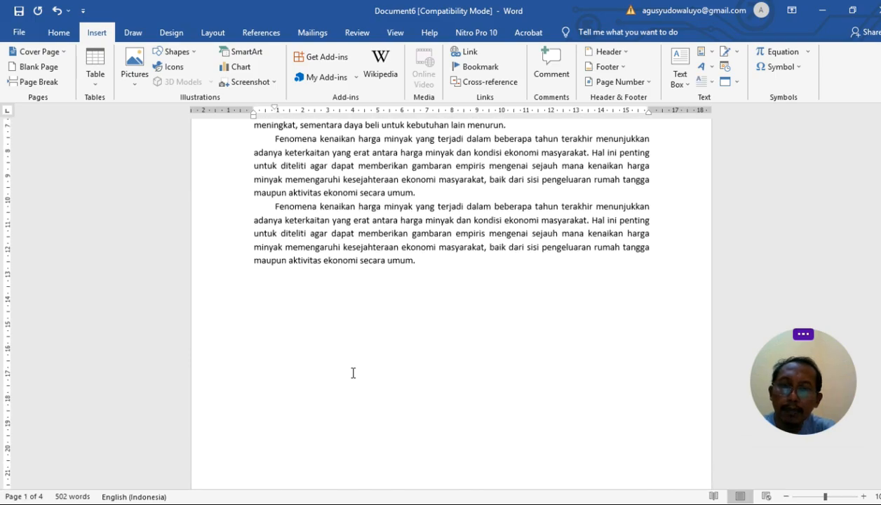
{"action": "left_click_drag", "start_coordinate": [419, 262], "coordinate": [275, 207]}
{"action": "key", "text": "Delete"}
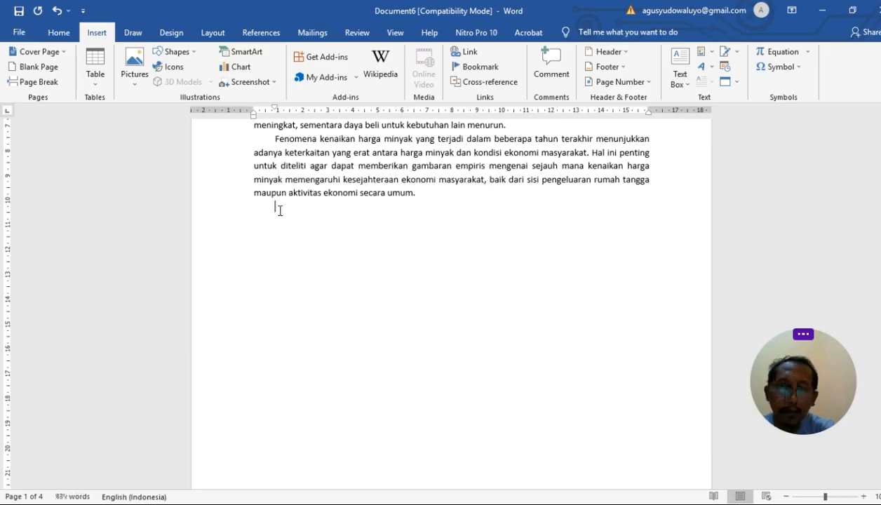
Step: Check where the Rumusan Masalah section starts relative to the page break and the shortened Latar Belakang text
{"action": "scroll", "coordinate": [278, 209], "scroll_direction": "down", "scroll_amount": 5}
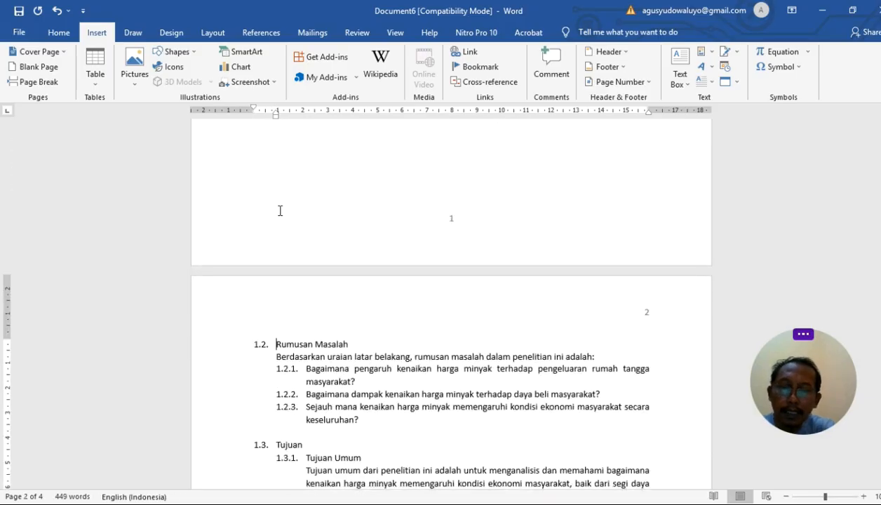
{"action": "scroll", "coordinate": [350, 195], "scroll_direction": "up", "scroll_amount": 15}
{"action": "left_click", "coordinate": [350, 196]}
{"action": "scroll", "coordinate": [350, 196], "scroll_direction": "down", "scroll_amount": 10}
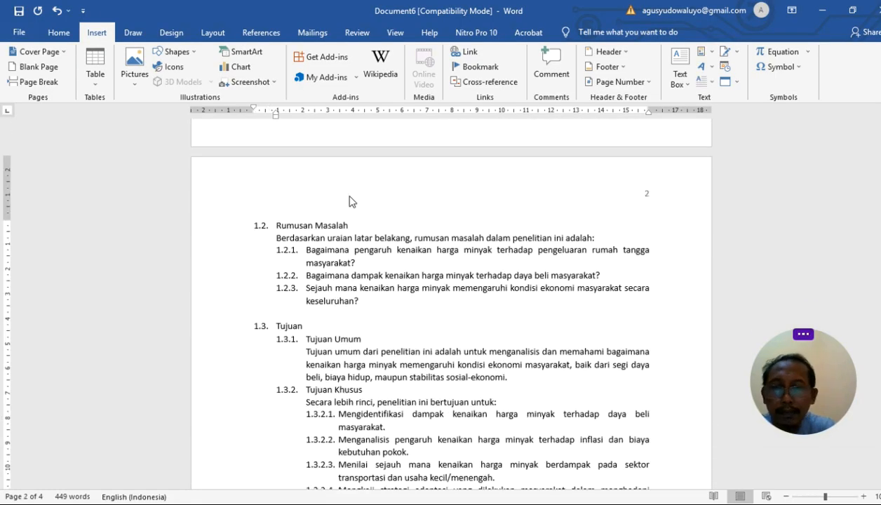
{"action": "scroll", "coordinate": [352, 202], "scroll_direction": "up", "scroll_amount": 10}
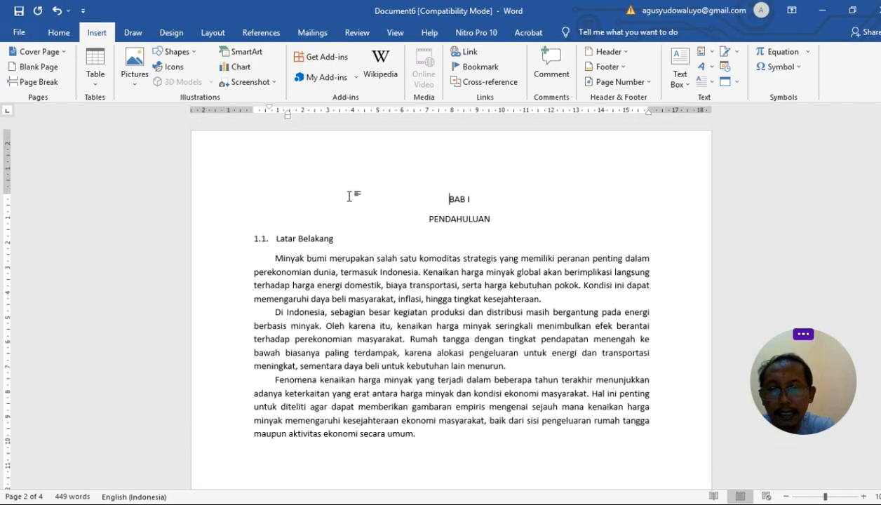